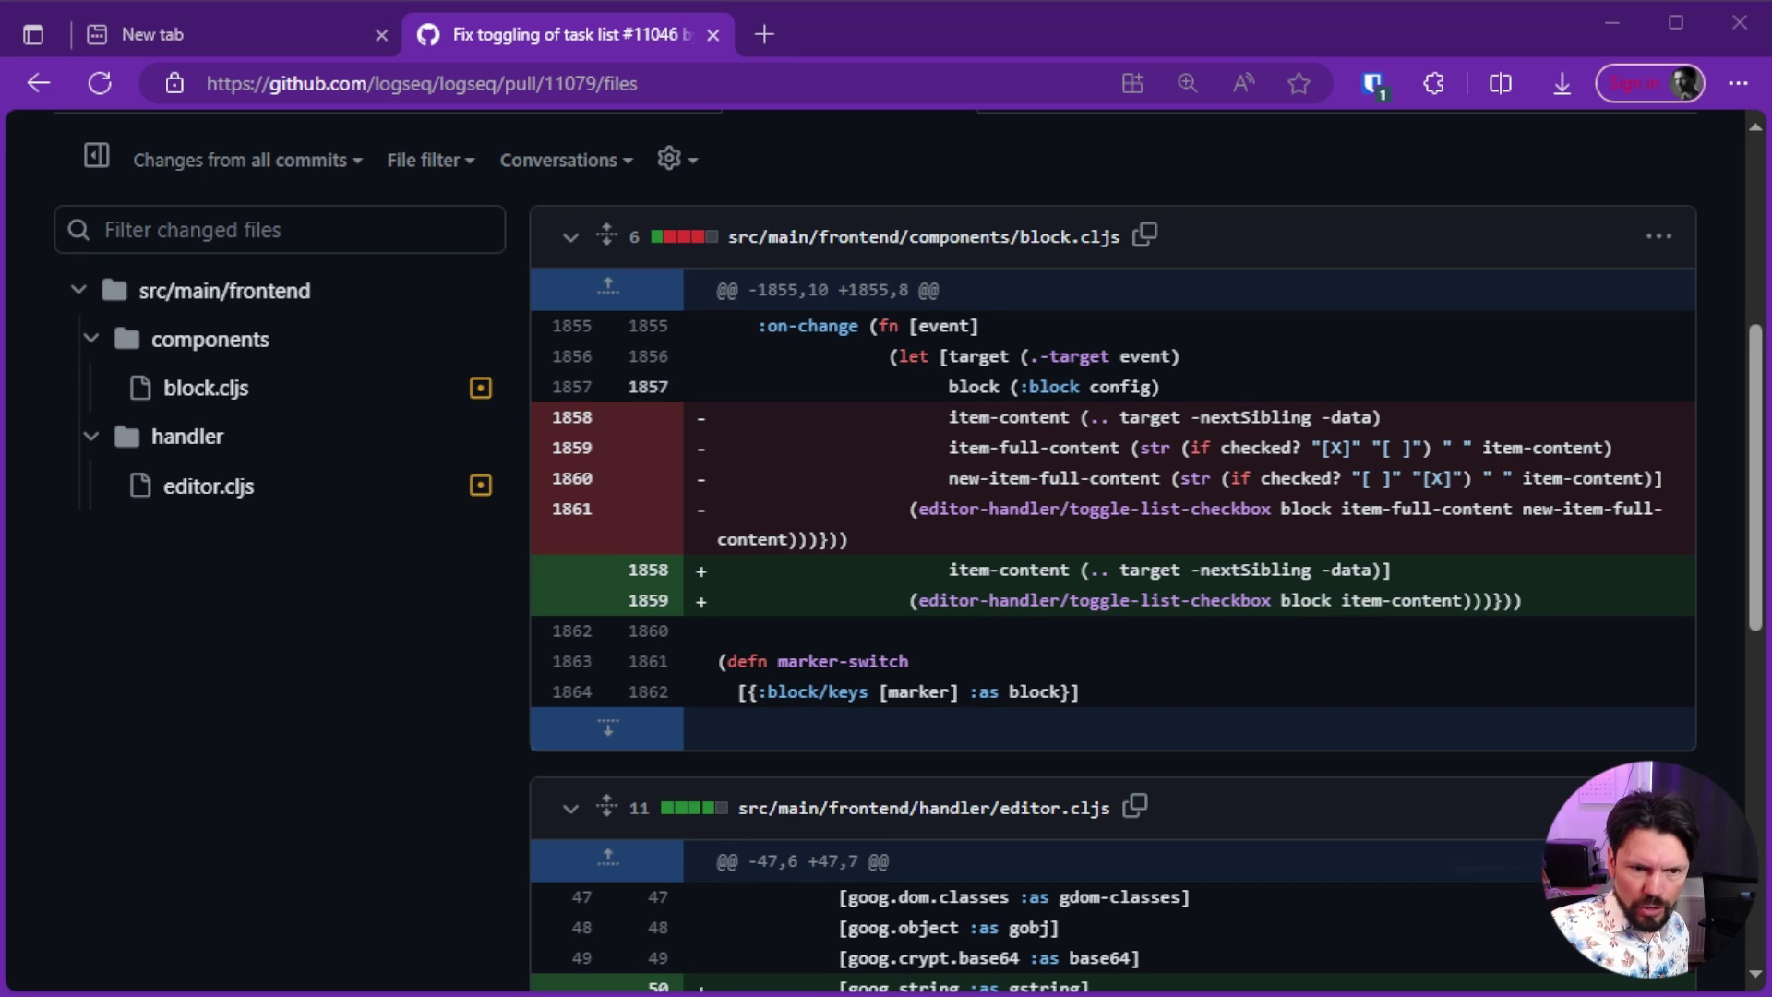
# Scroll through the block.cljs and editor.cljs diffs in pull request #11079's Files changed view
pyautogui.scroll(-2, 1175, 350)
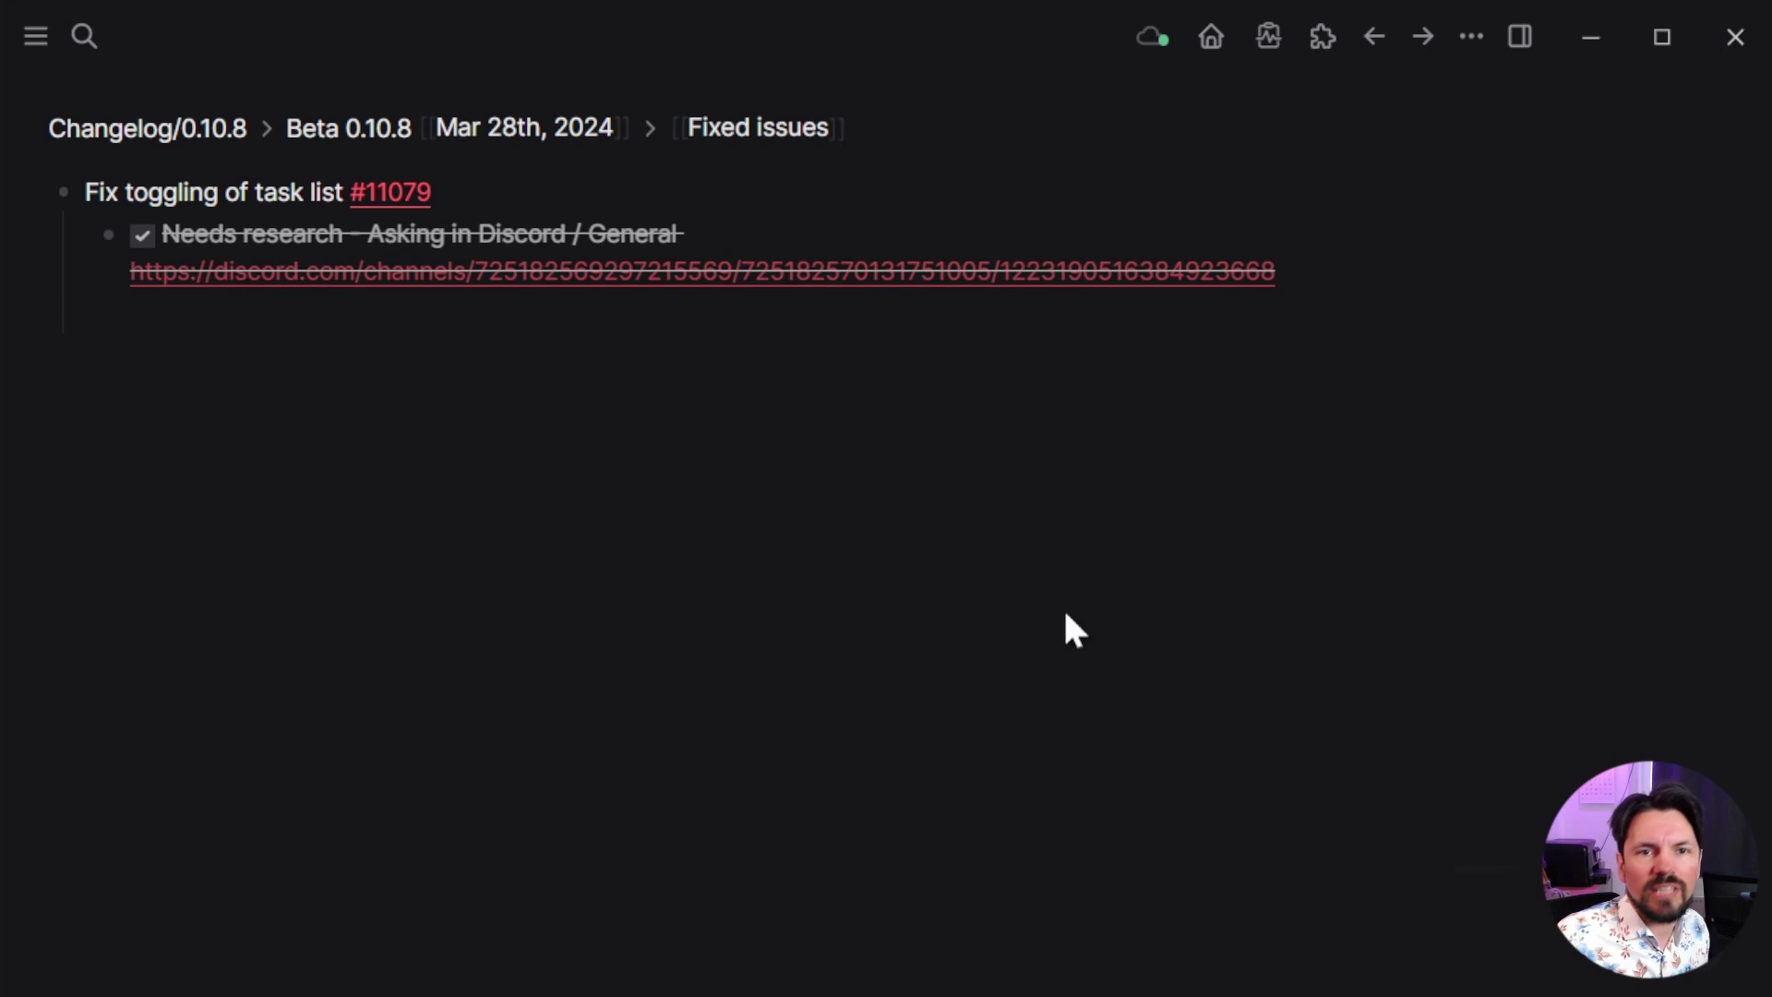
# Add a NOW task block reading 'Task' below the research task
pyautogui.click(1339, 284)
pyautogui.press('Return')
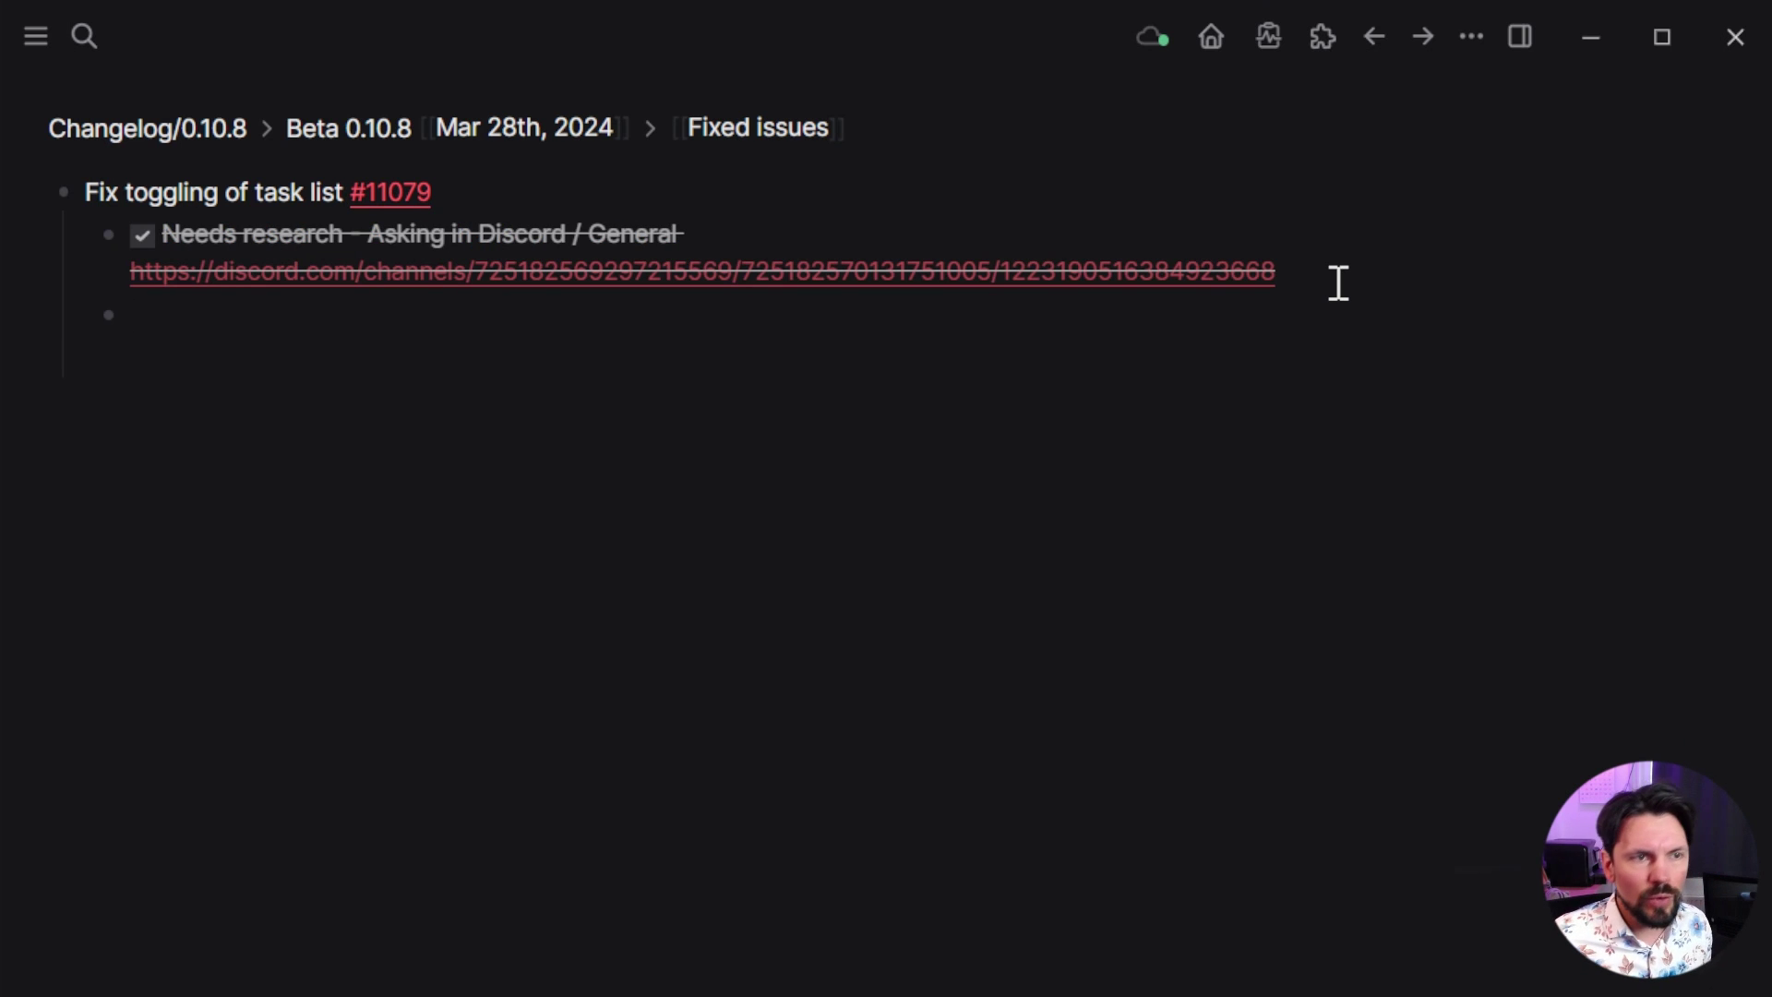
pyautogui.hotkey('ctrl', 'Return')
pyautogui.hotkey('ctrl', 'Return')
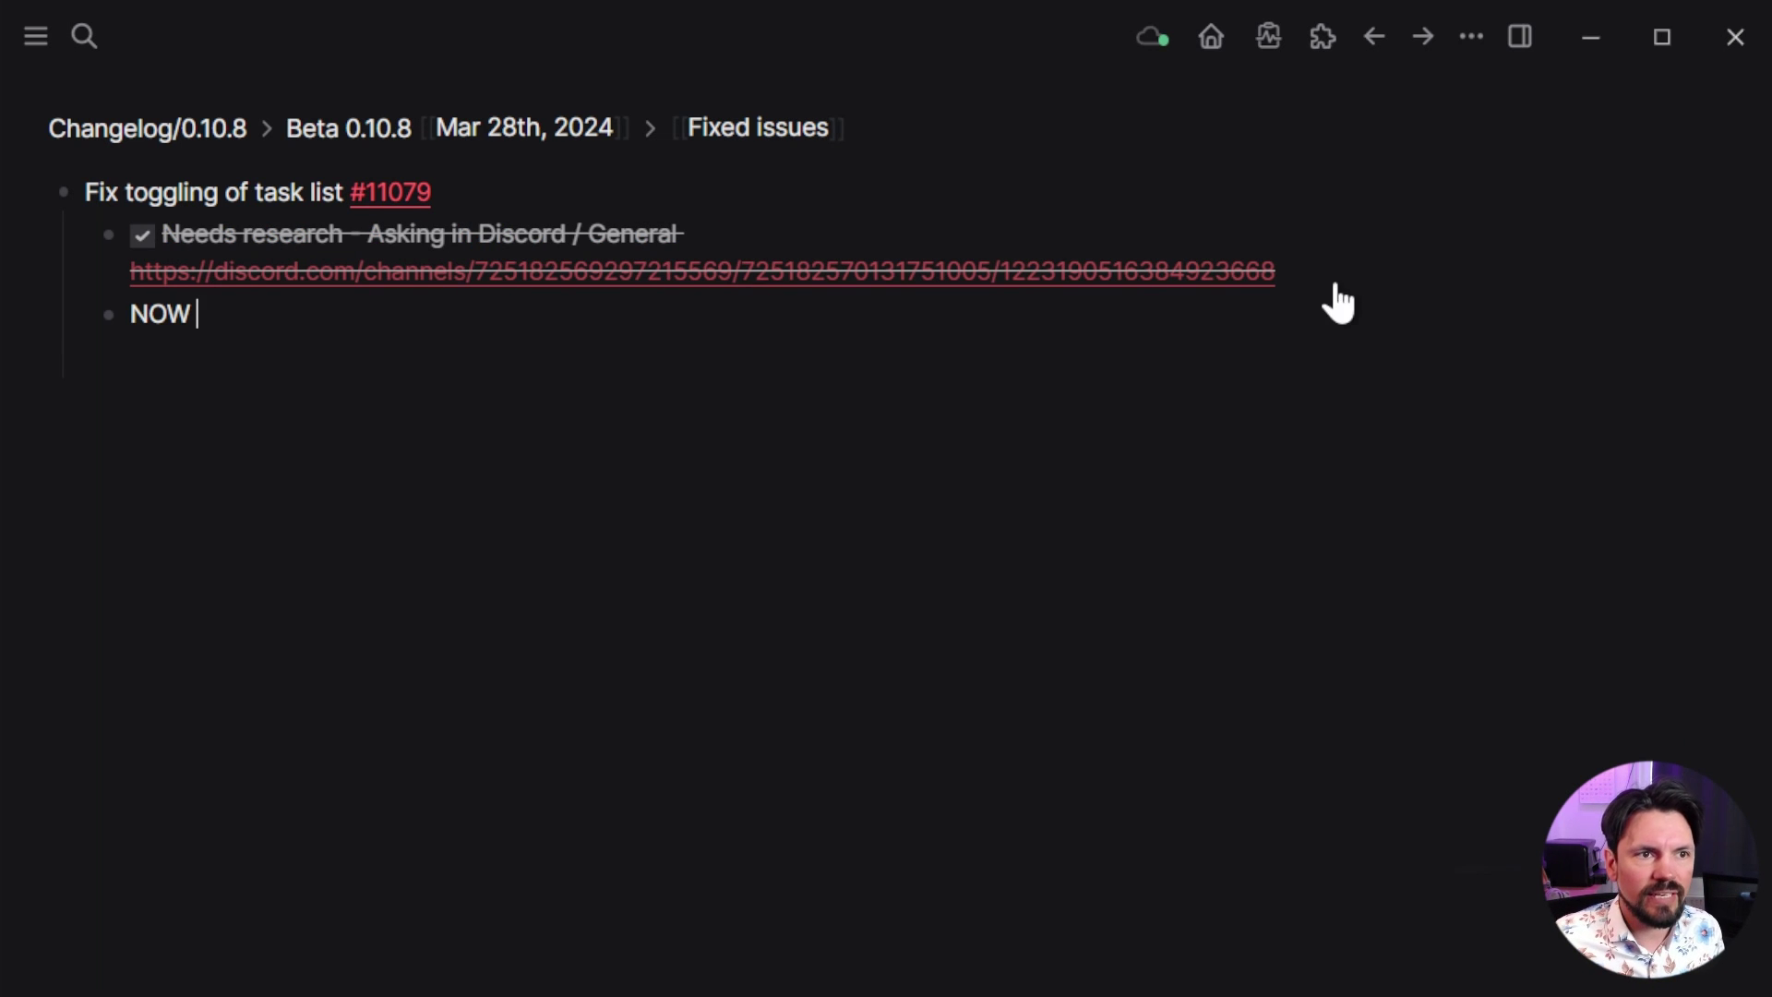
pyautogui.write('Tasks')
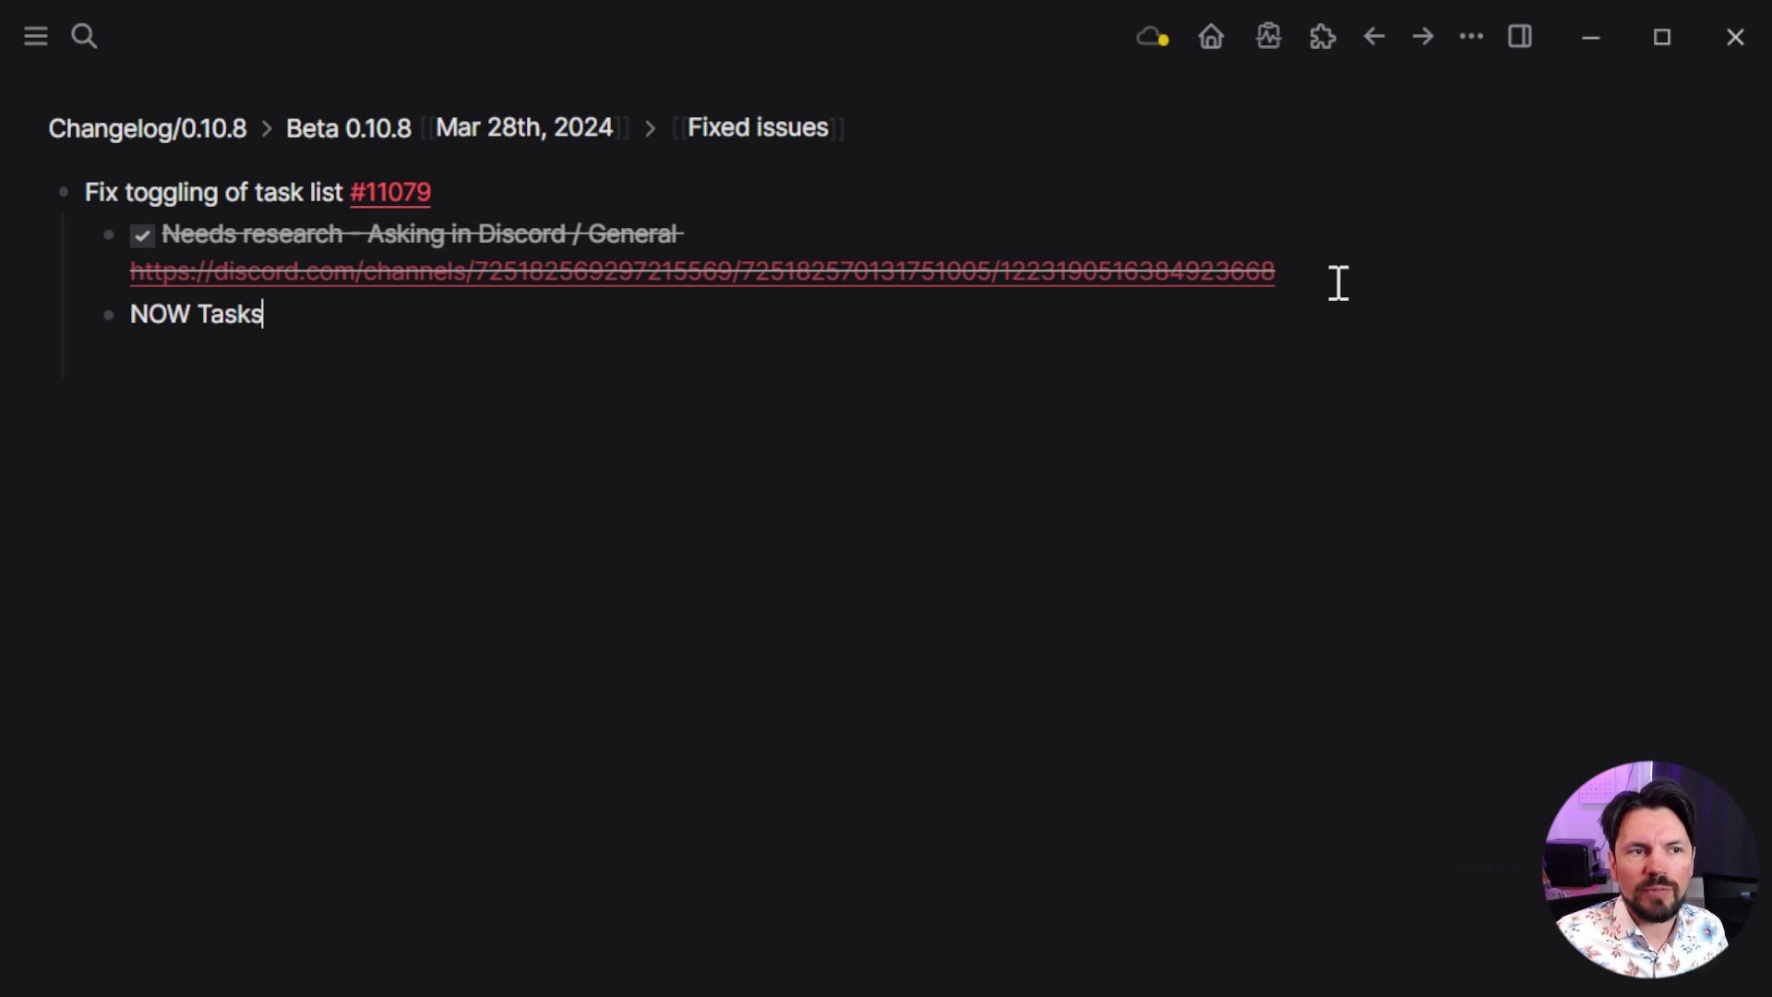
pyautogui.press('Return')
pyautogui.press('BackSpace')
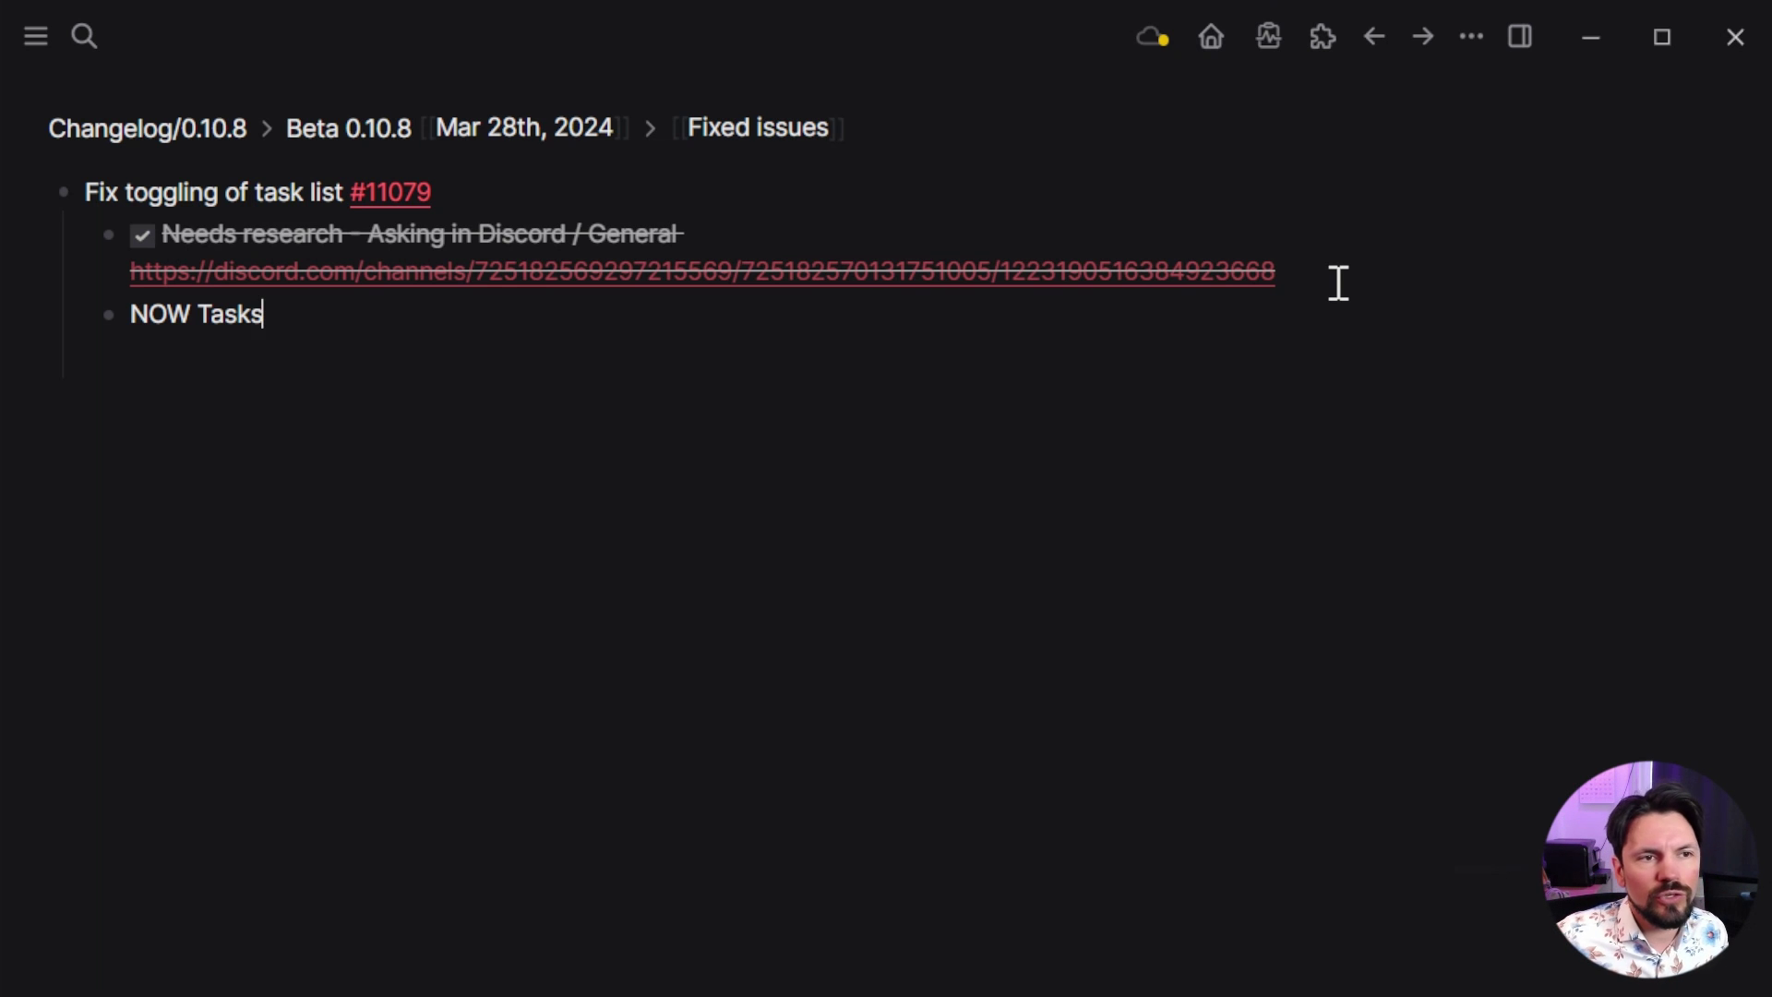
pyautogui.press('Return')
# Add a 'Steps to get done' block with checklist items 'Show how it's done' and 'Make video'
pyautogui.write('Steps to get done')
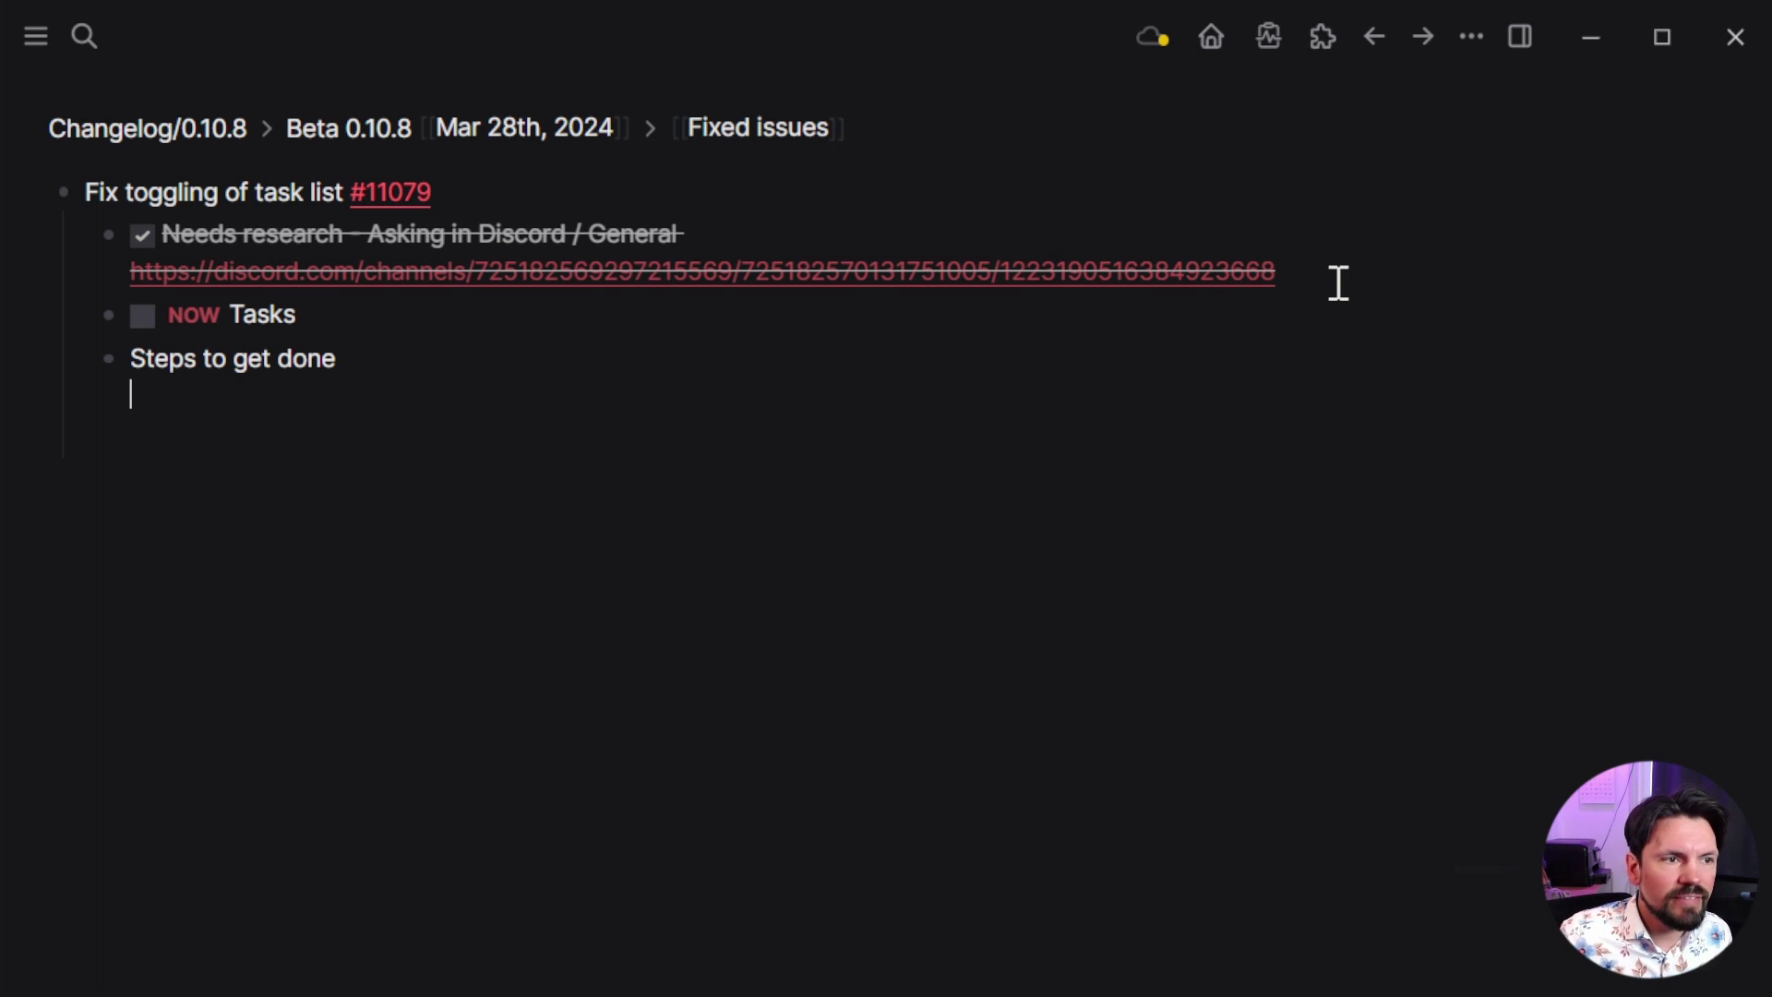
pyautogui.write('* [ ] Show hwo it')
pyautogui.press('BackSpace')
pyautogui.press('BackSpace')
pyautogui.press('BackSpace')
pyautogui.press('BackSpace')
pyautogui.press('BackSpace')
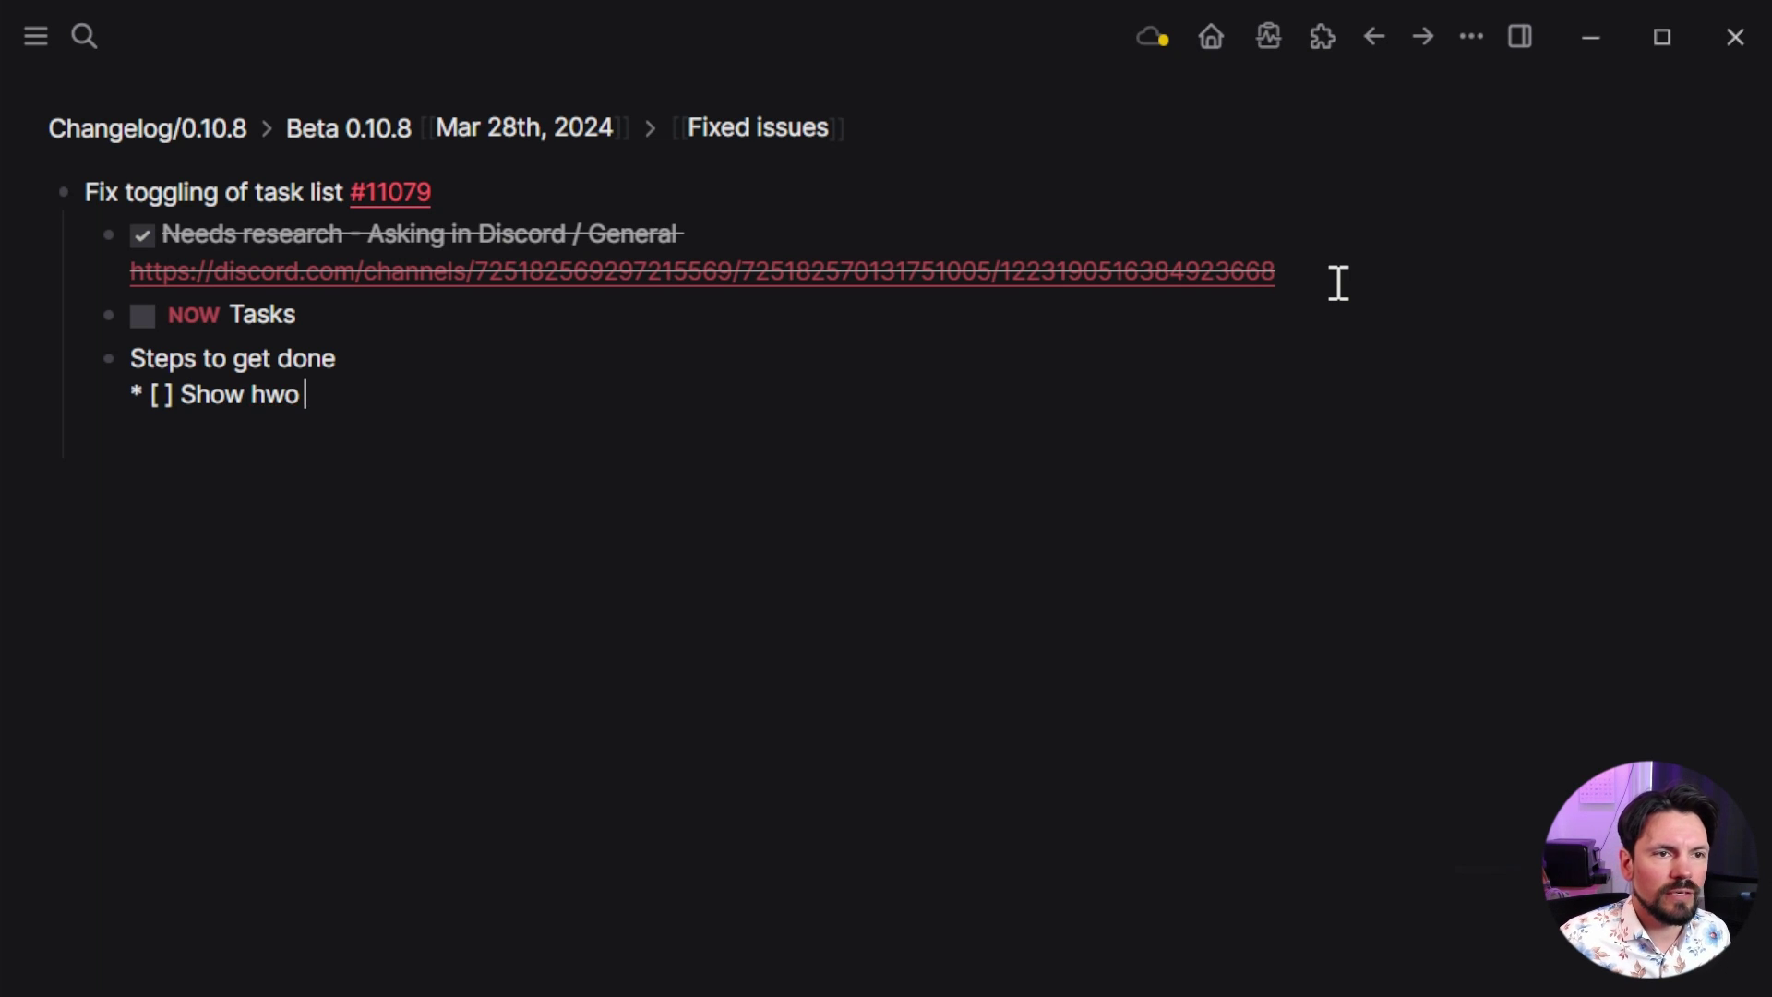
pyautogui.write("ow it's done")
pyautogui.press('Escape')
pyautogui.press('Return')
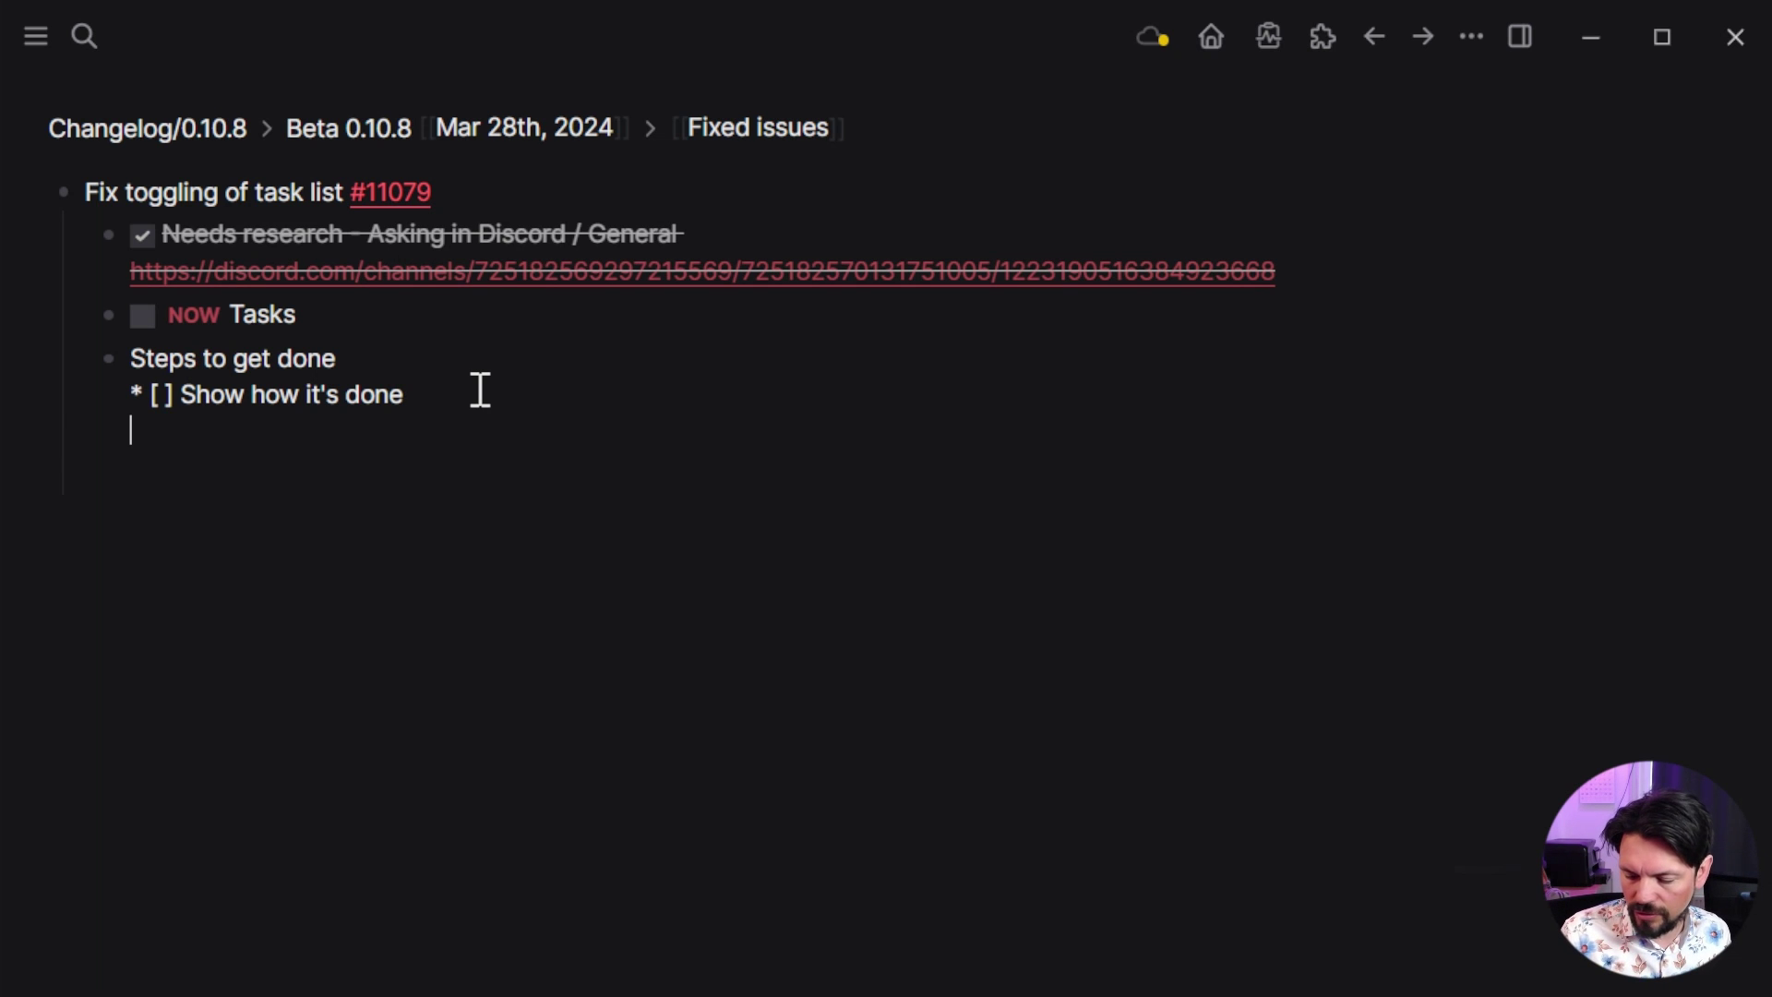
pyautogui.write('[')
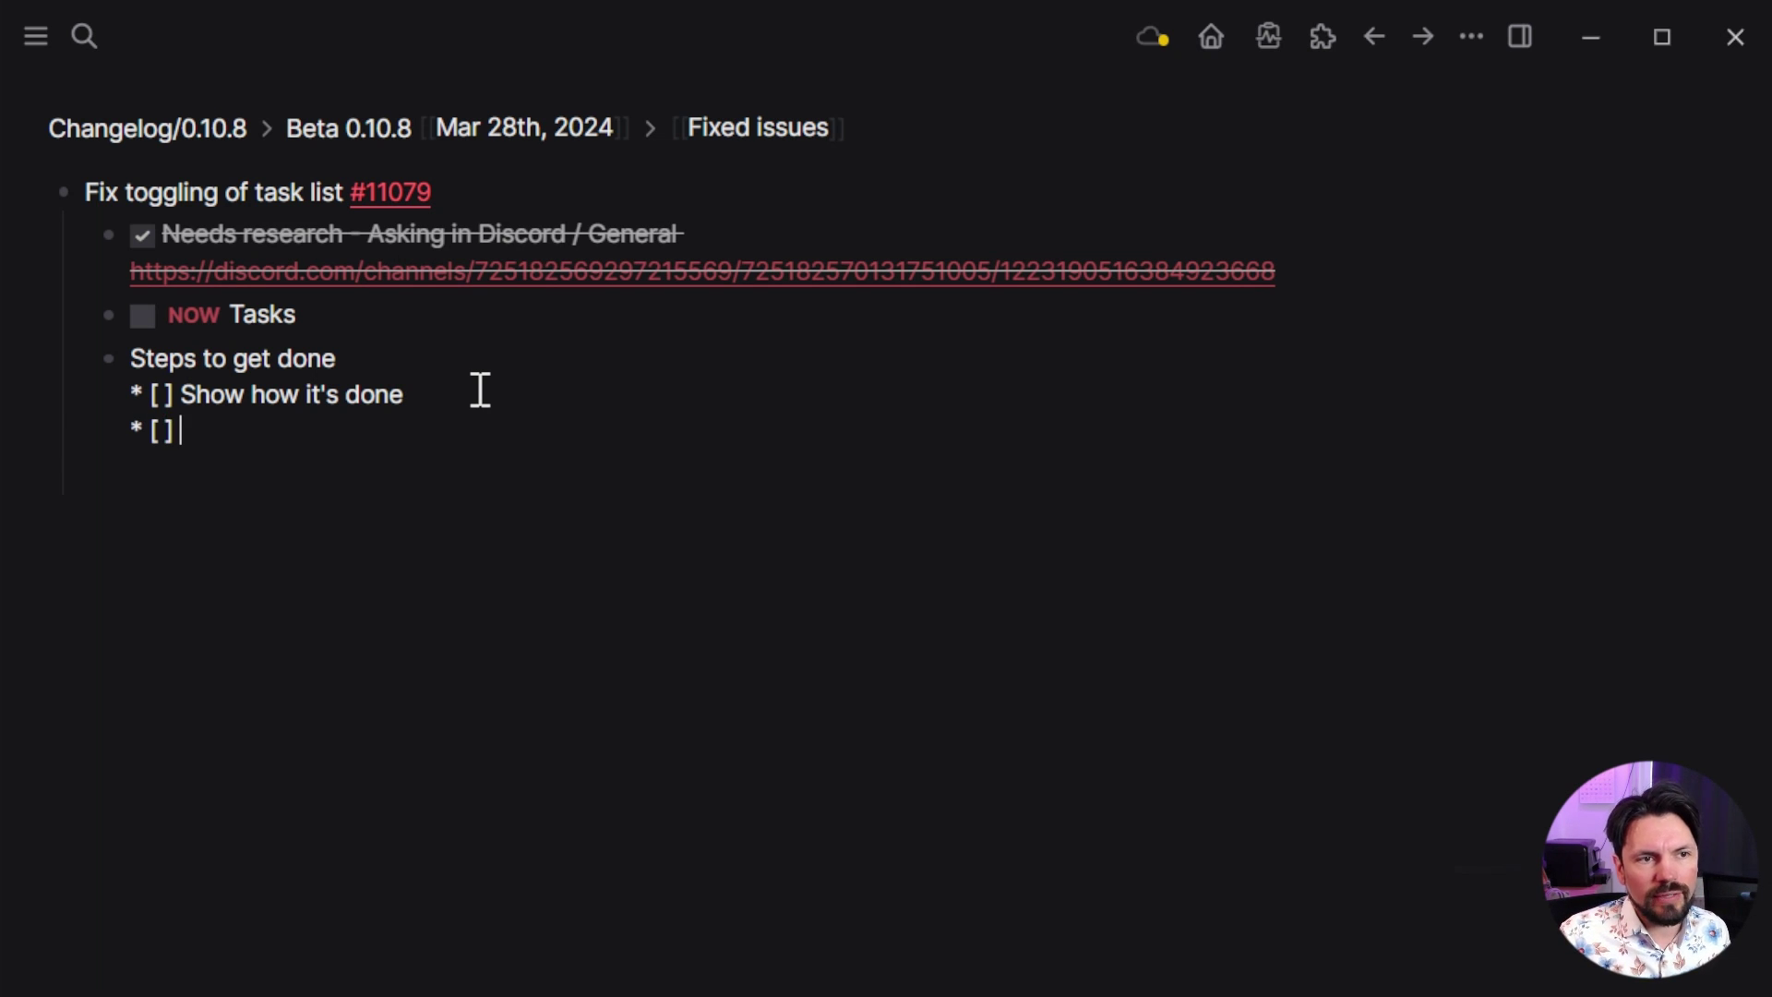
pyautogui.write('] M<a')
pyautogui.press('BackSpace')
pyautogui.press('BackSpace')
pyautogui.write('ake video')
pyautogui.press('Return')
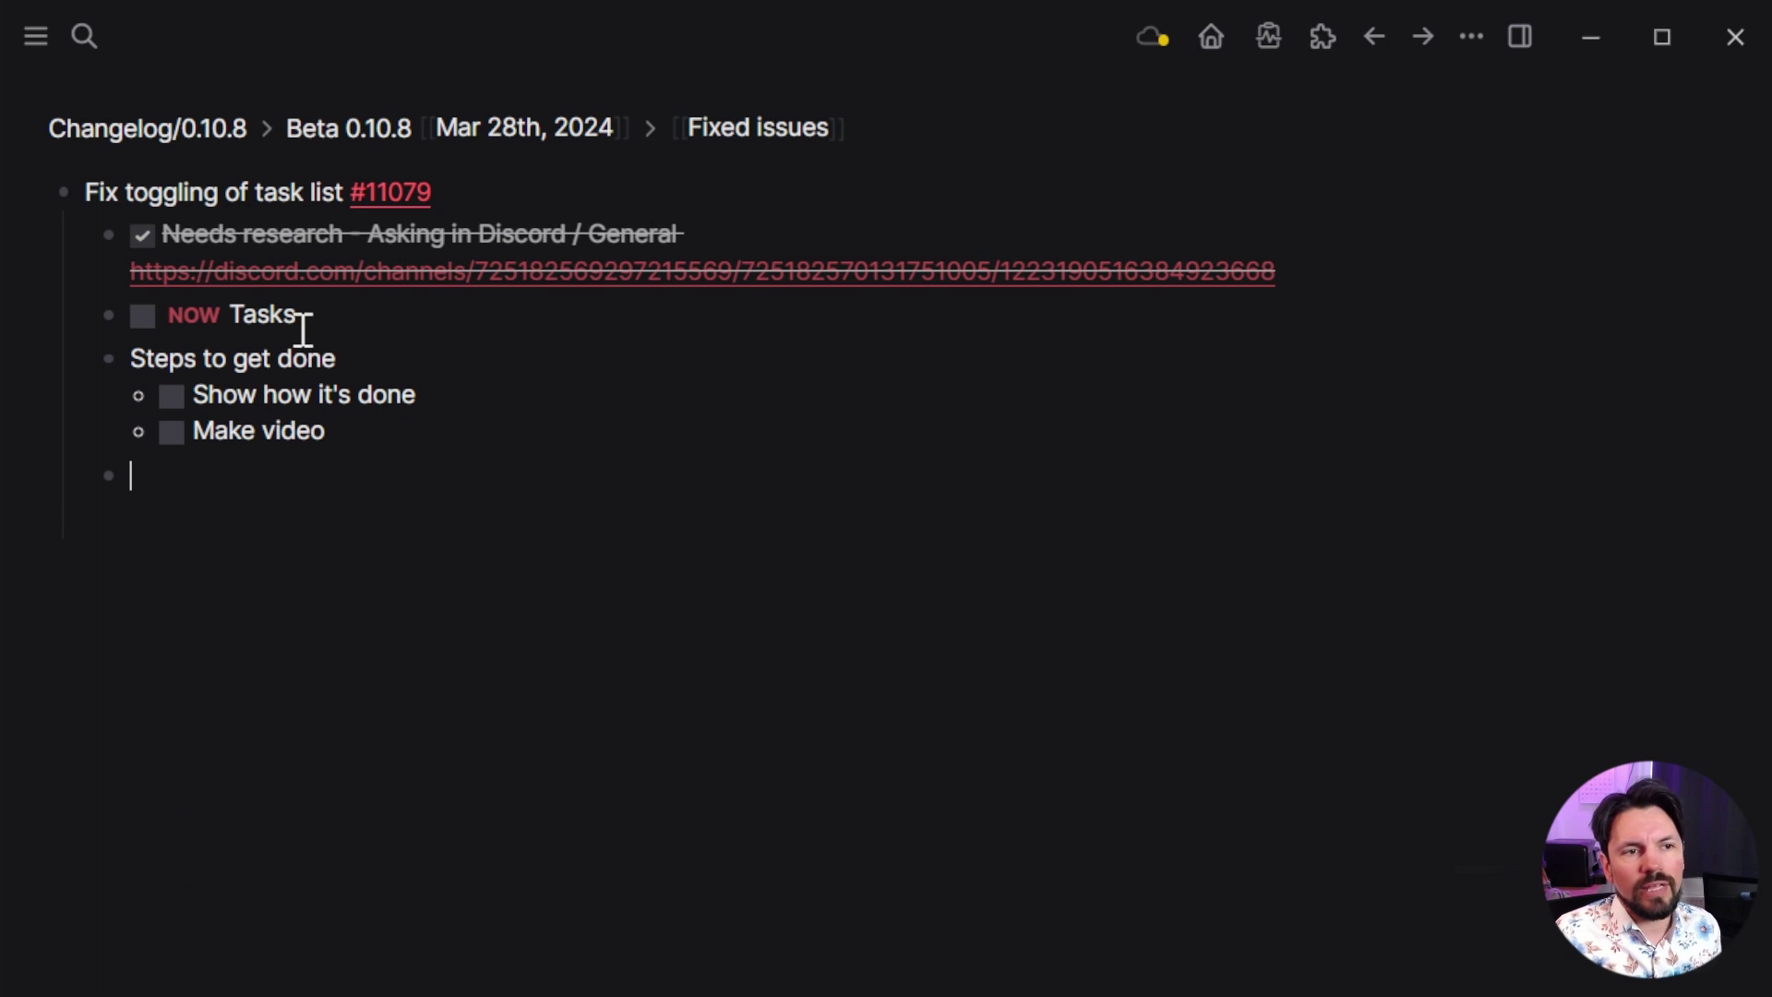
# Toggle the checklist boxes so only 'Make video' is ticked, then view the rendered checklist
pyautogui.click(173, 396)
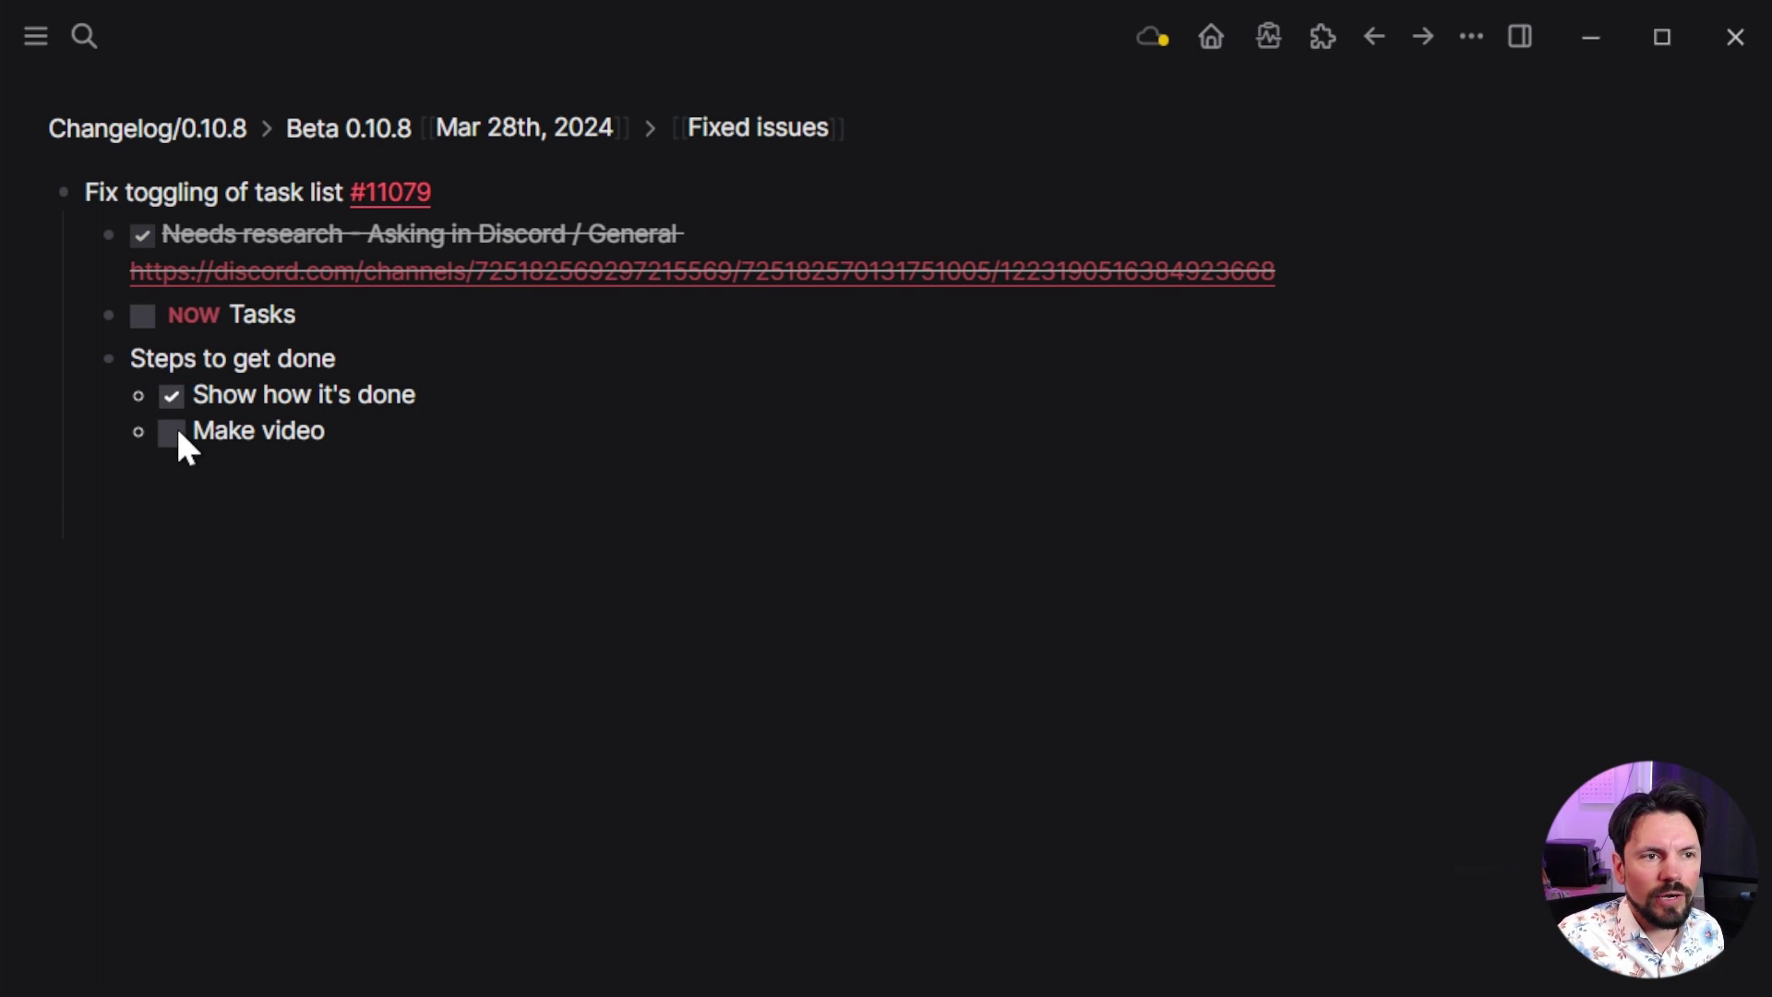
pyautogui.click(172, 439)
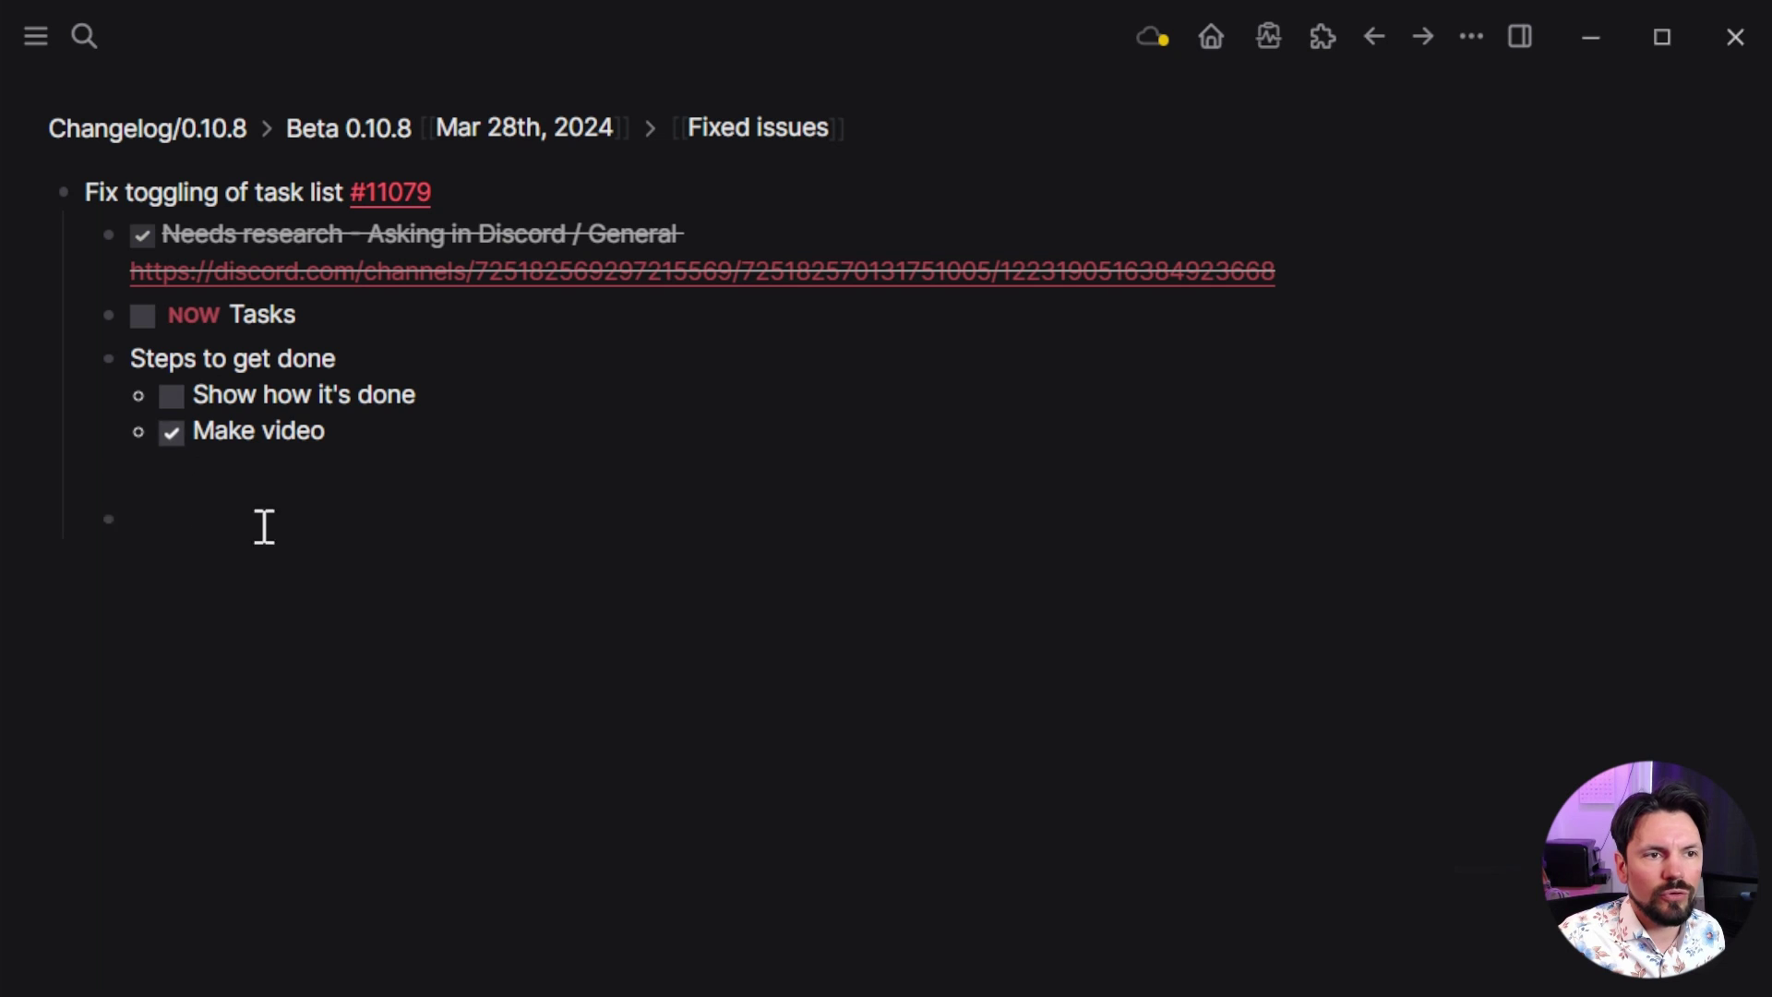
pyautogui.click(375, 428)
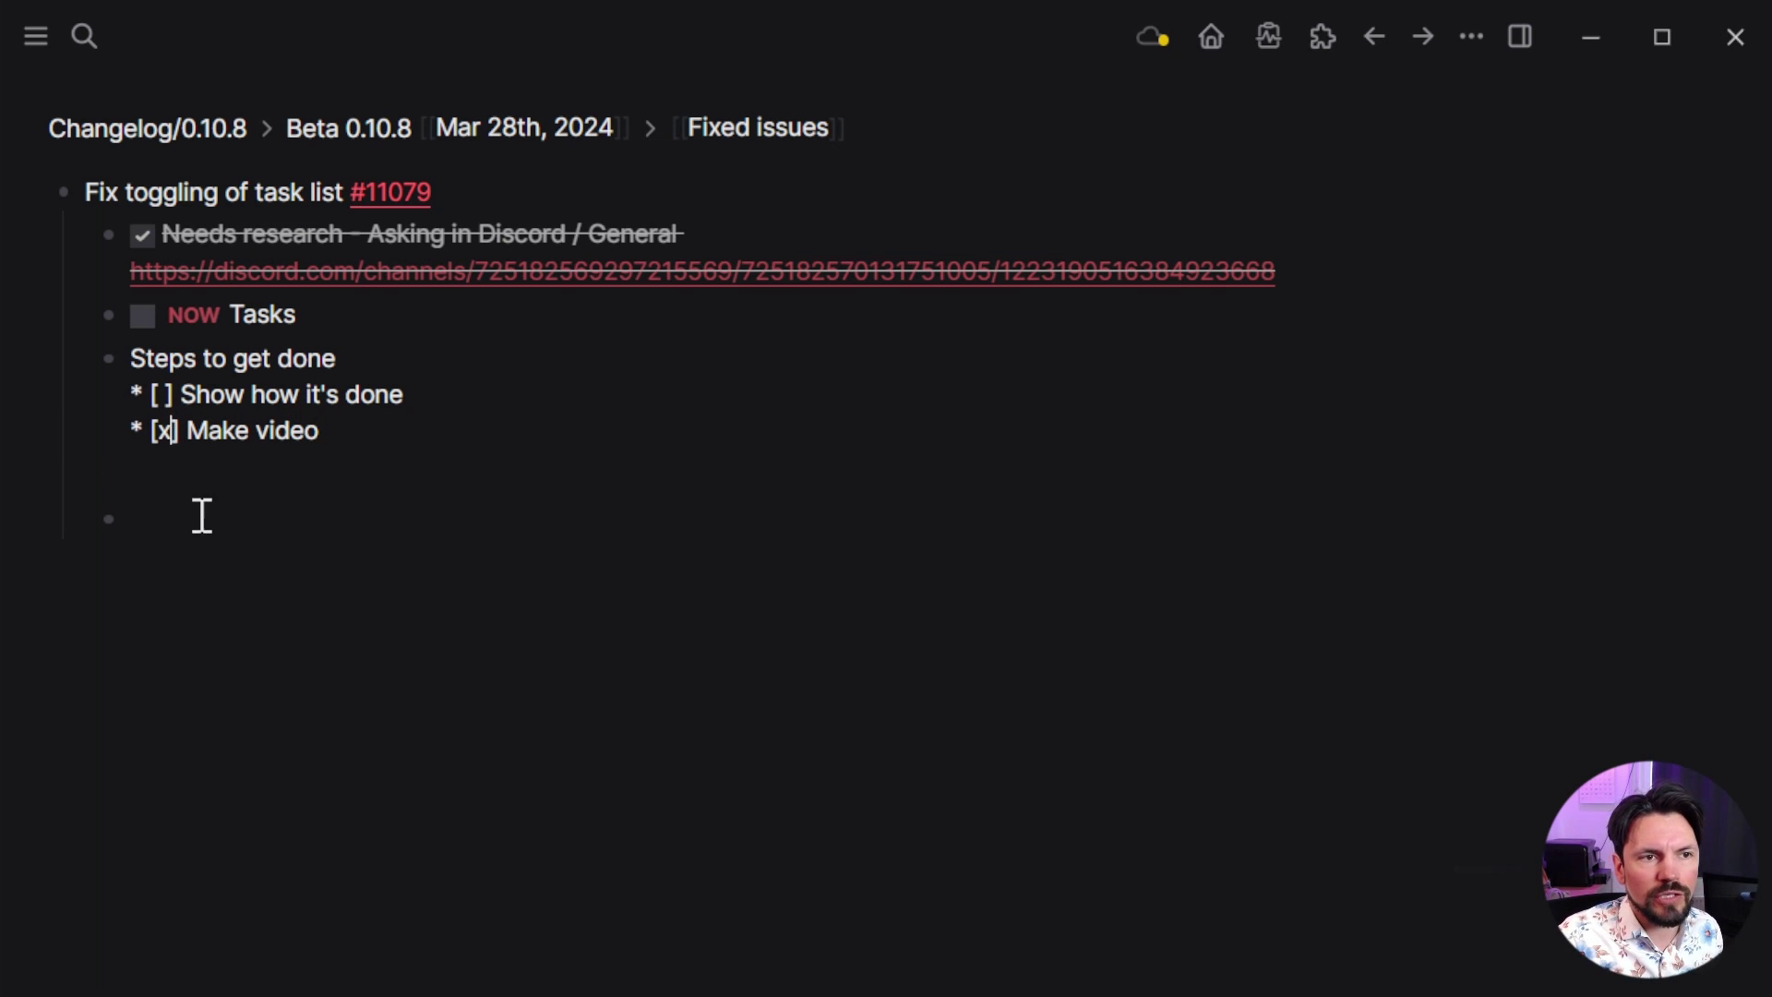
pyautogui.press('Escape')
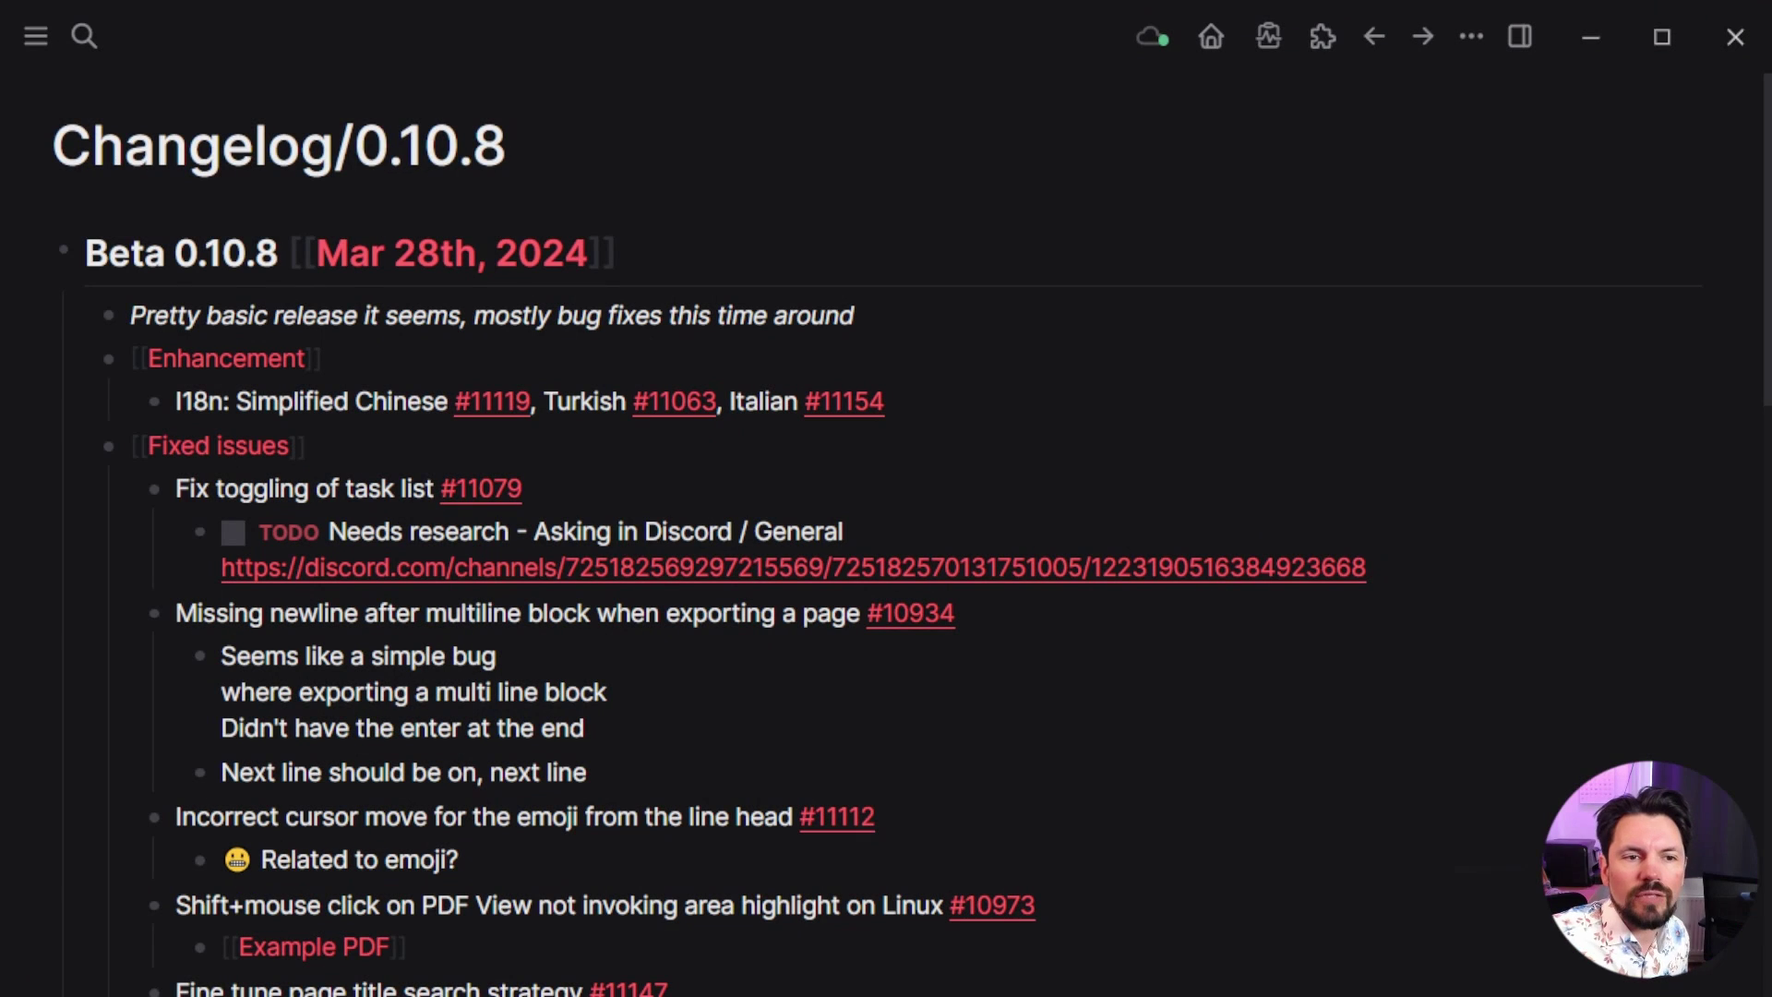
# Add the note 'Next line should be on, next line' under the multiline export issue
pyautogui.click(154, 613)
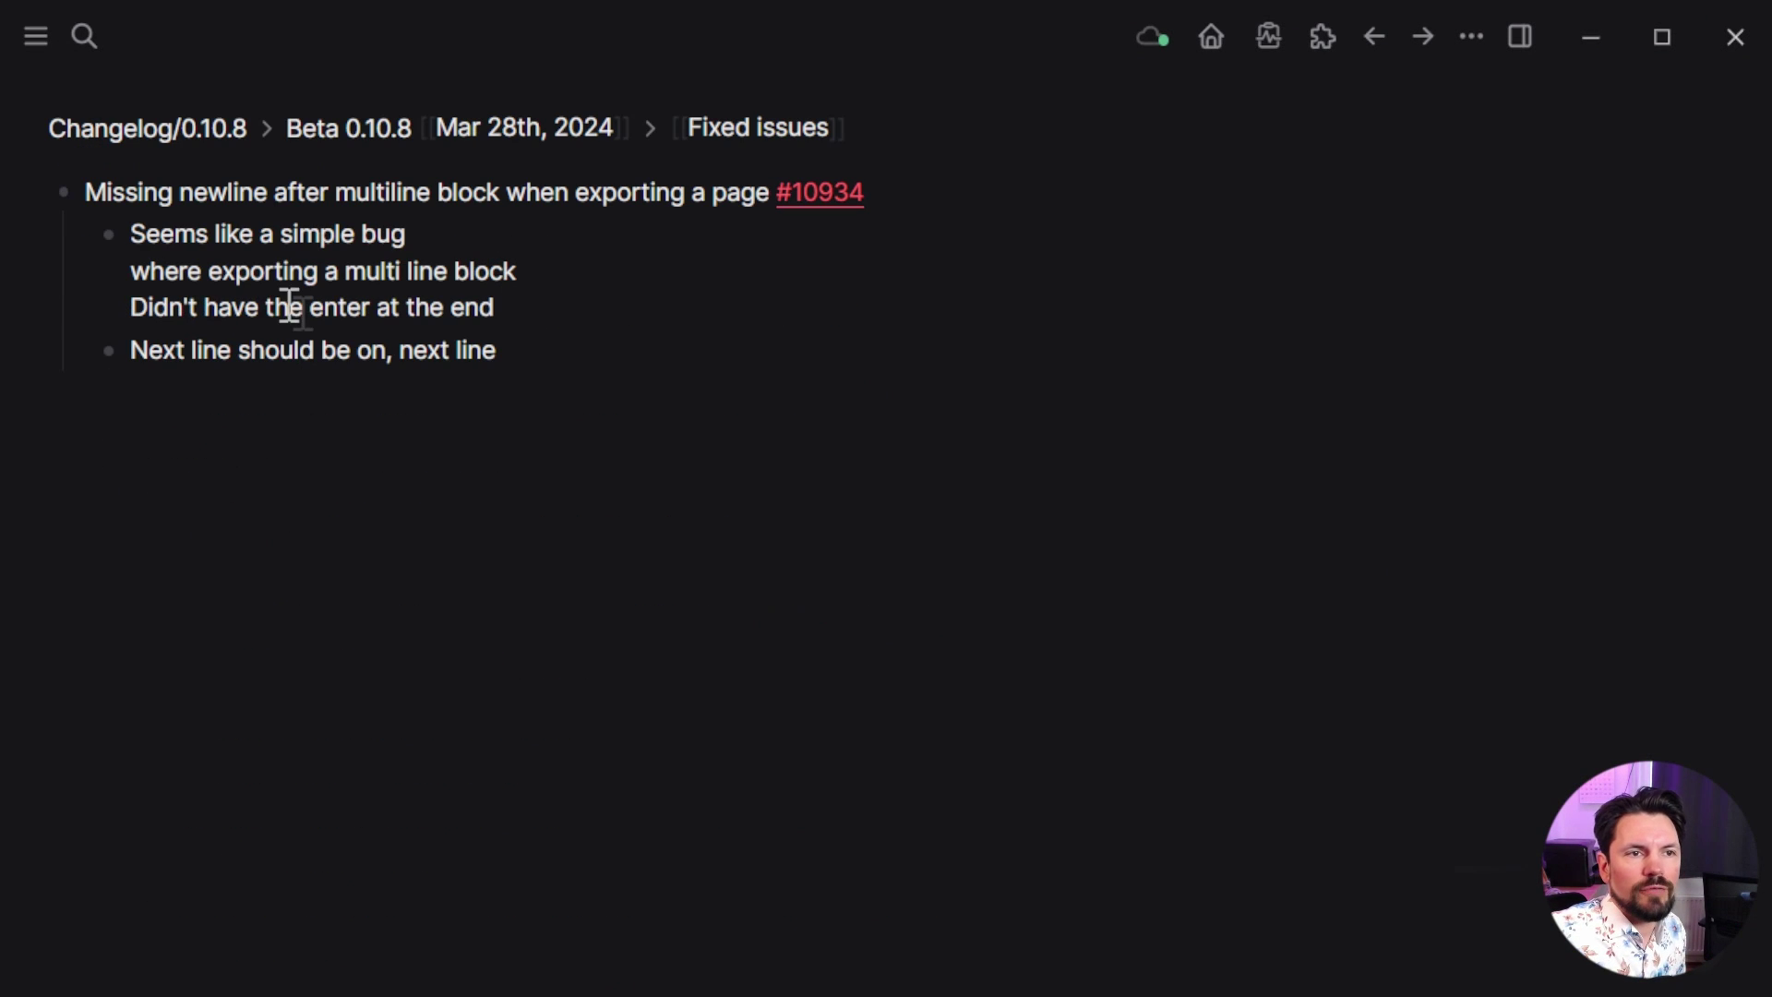
pyautogui.click(440, 240)
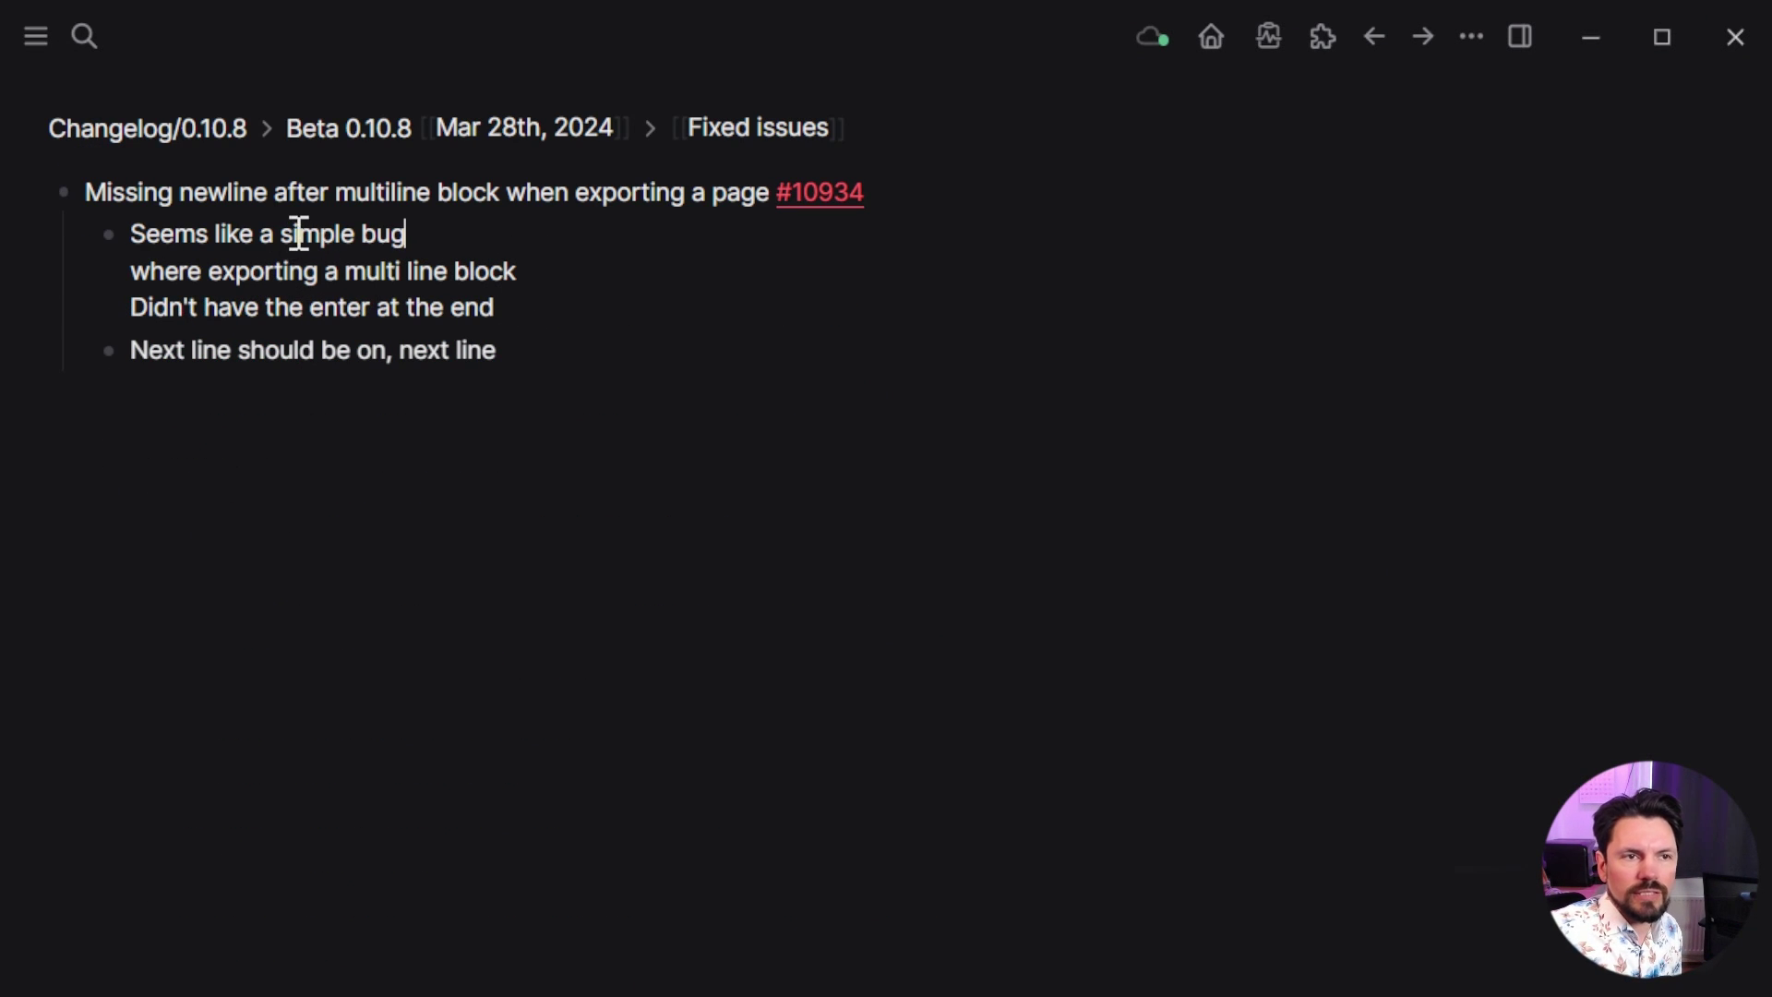
pyautogui.click(514, 367)
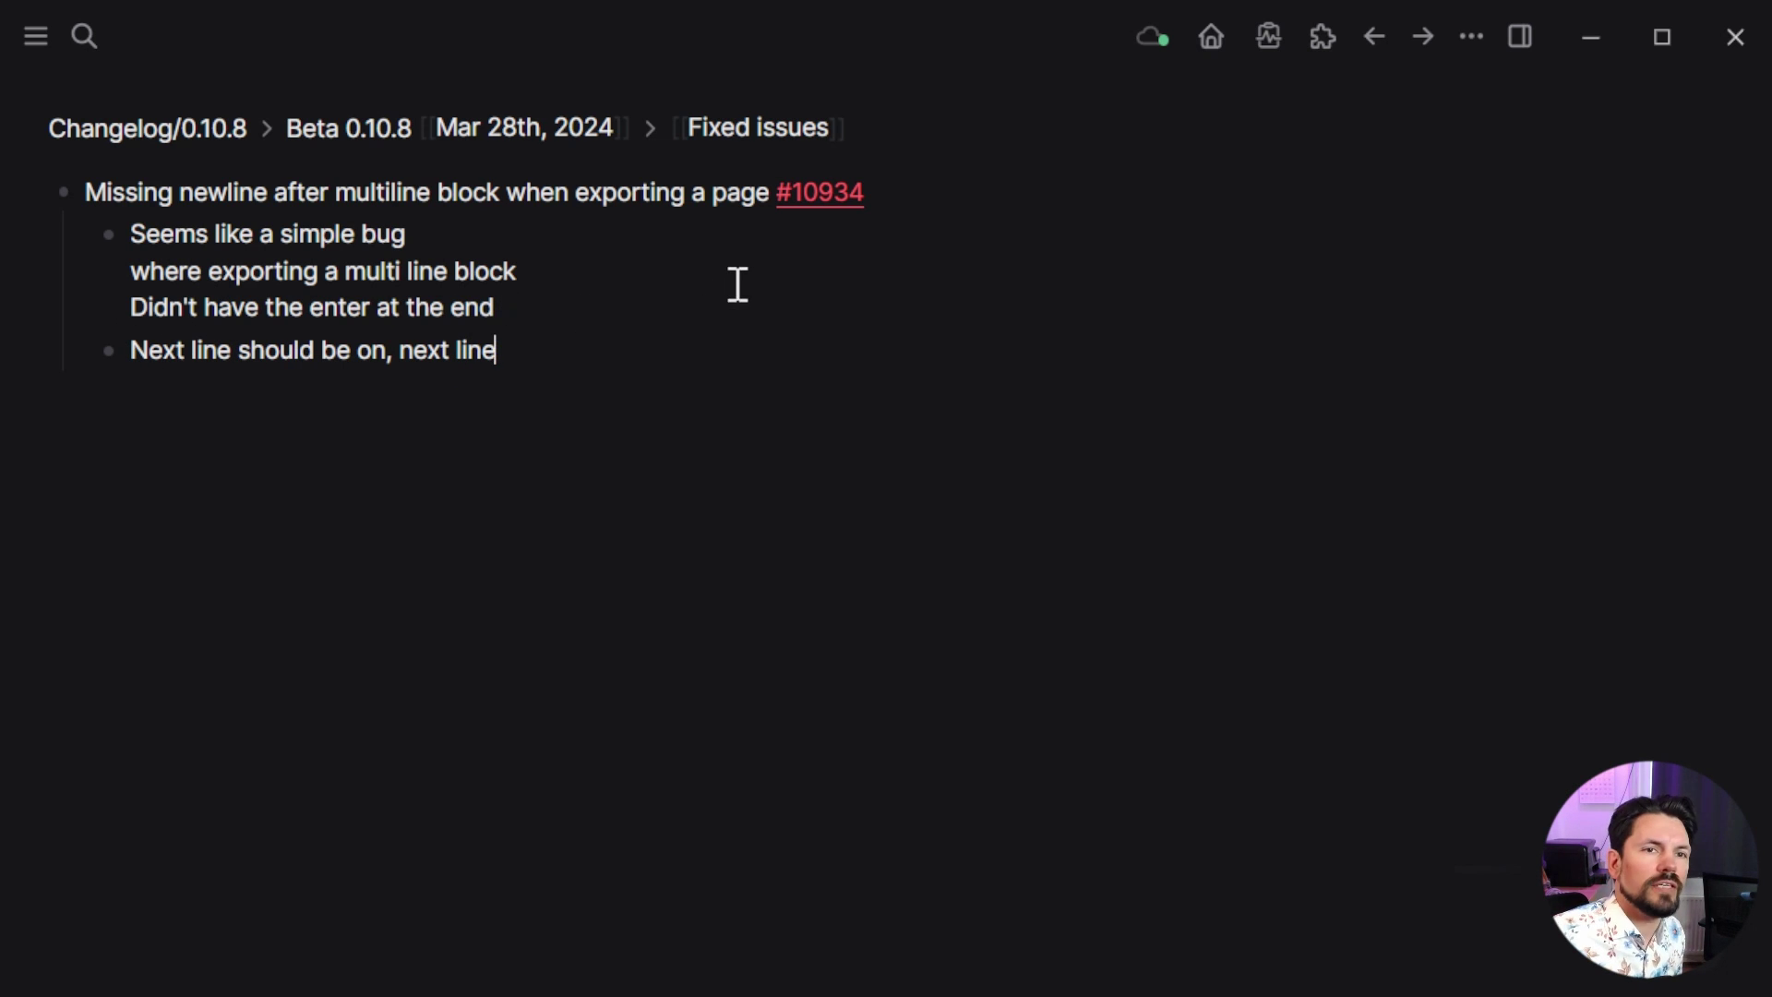
pyautogui.rightClick(67, 191)
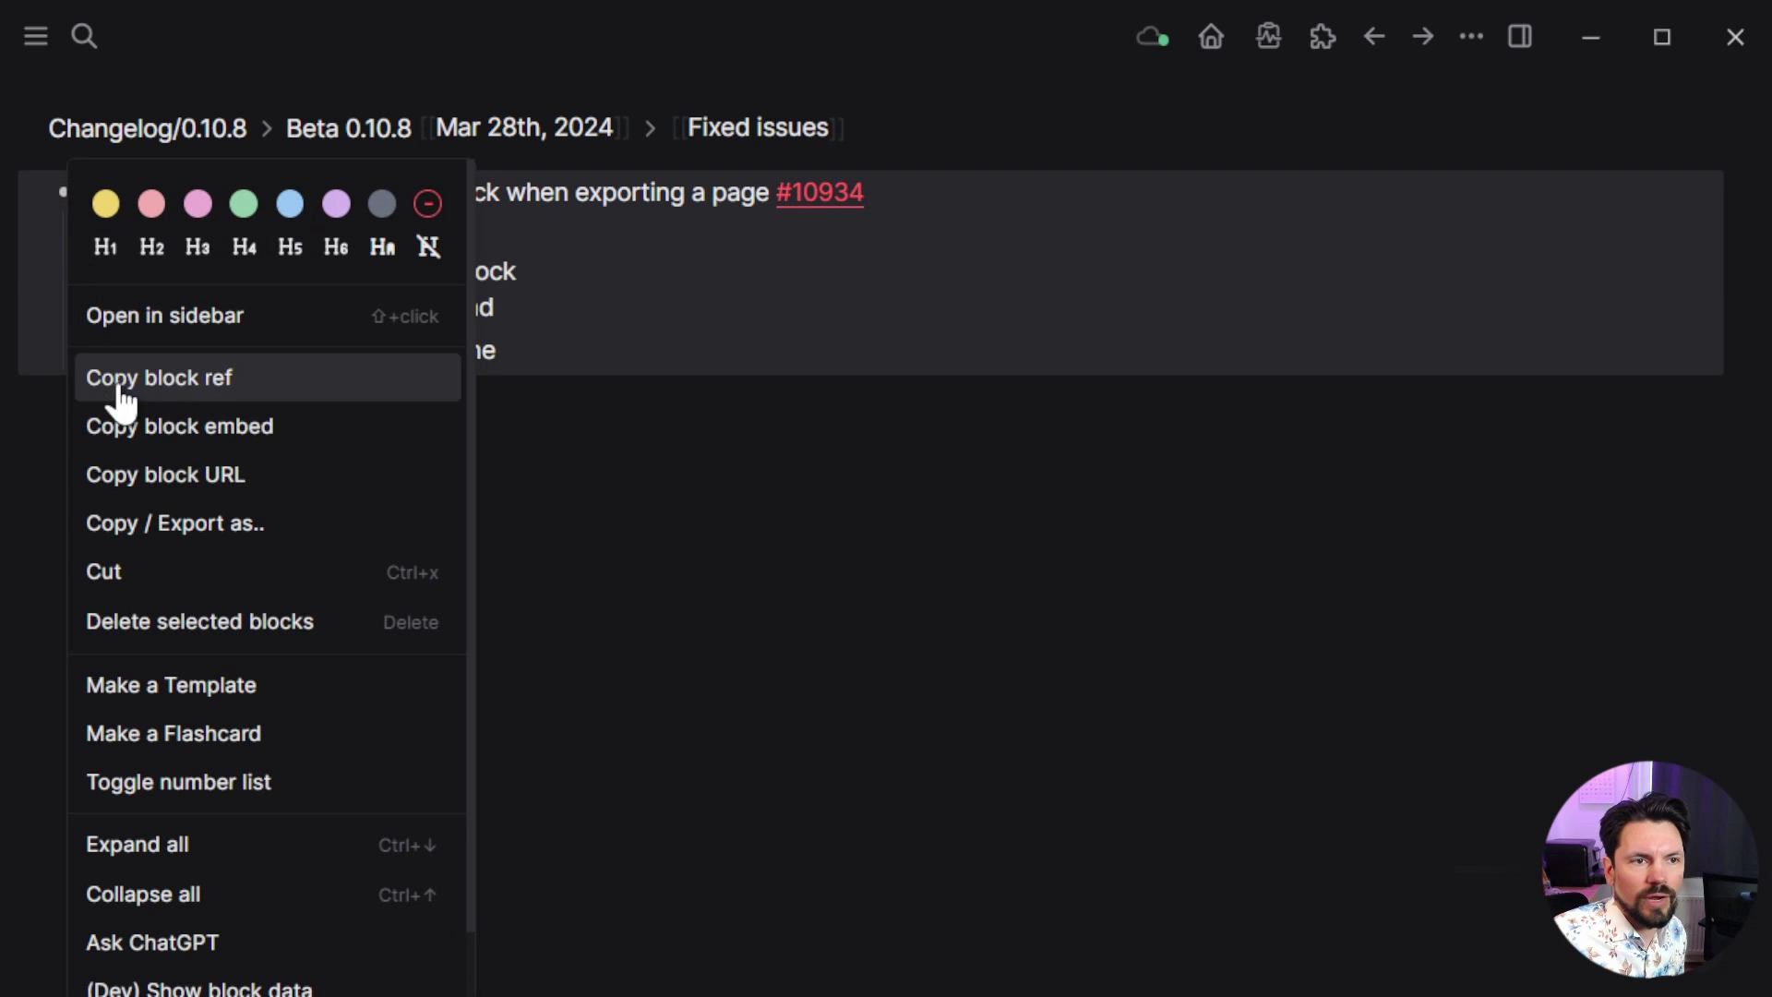
# Preview the block's plain-Text export, close it, and scroll further down the changelog
pyautogui.click(221, 526)
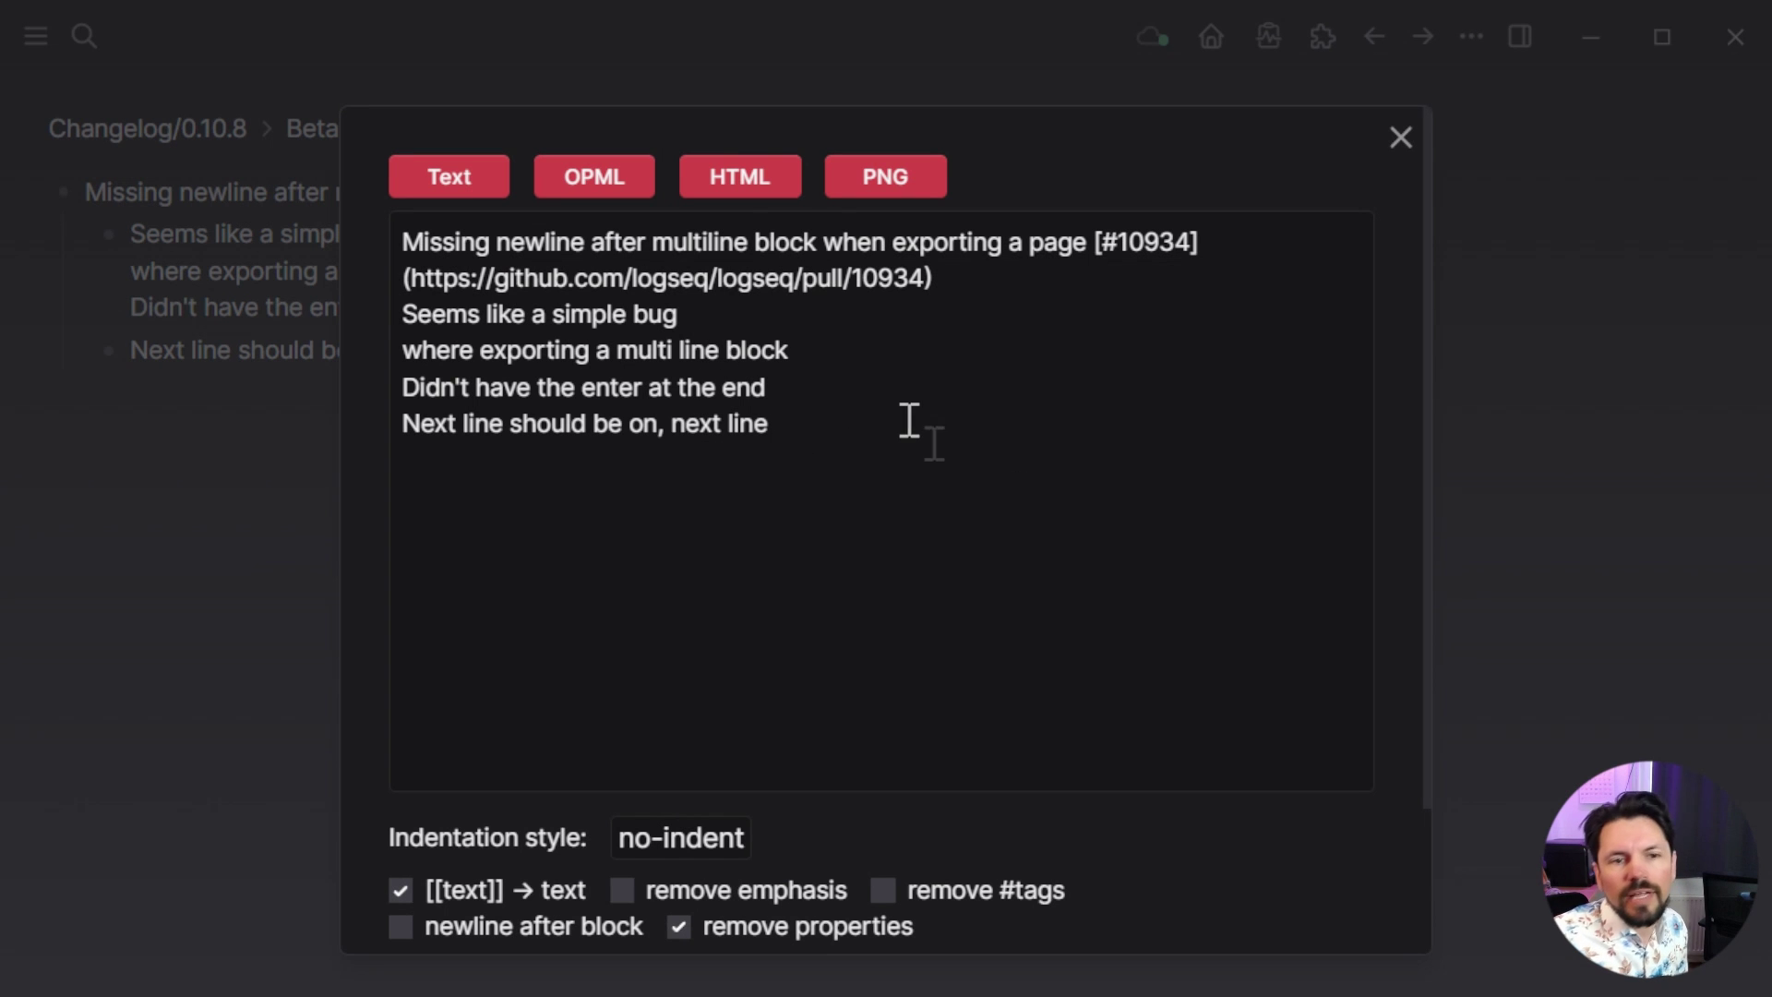
pyautogui.click(1401, 138)
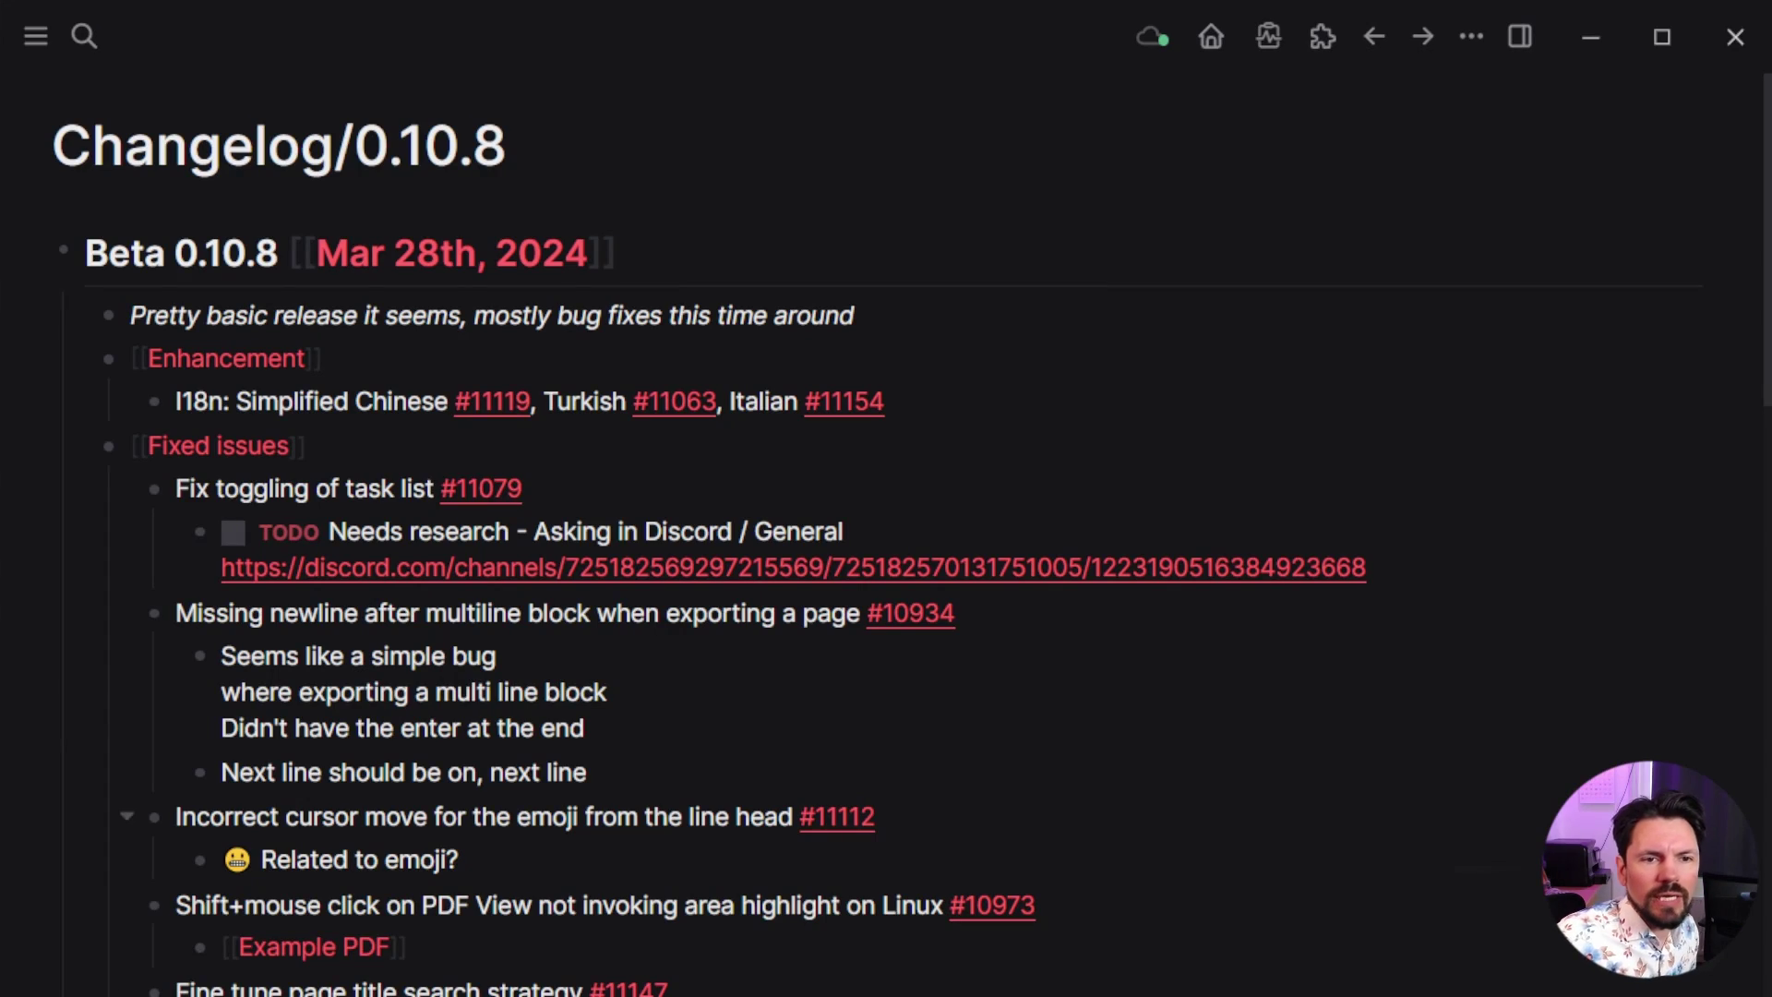
pyautogui.scroll(-2, 333, 812)
# On the Example PDF page, add a purple area highlight over the Digital Documents paragraph
pyautogui.click(332, 810)
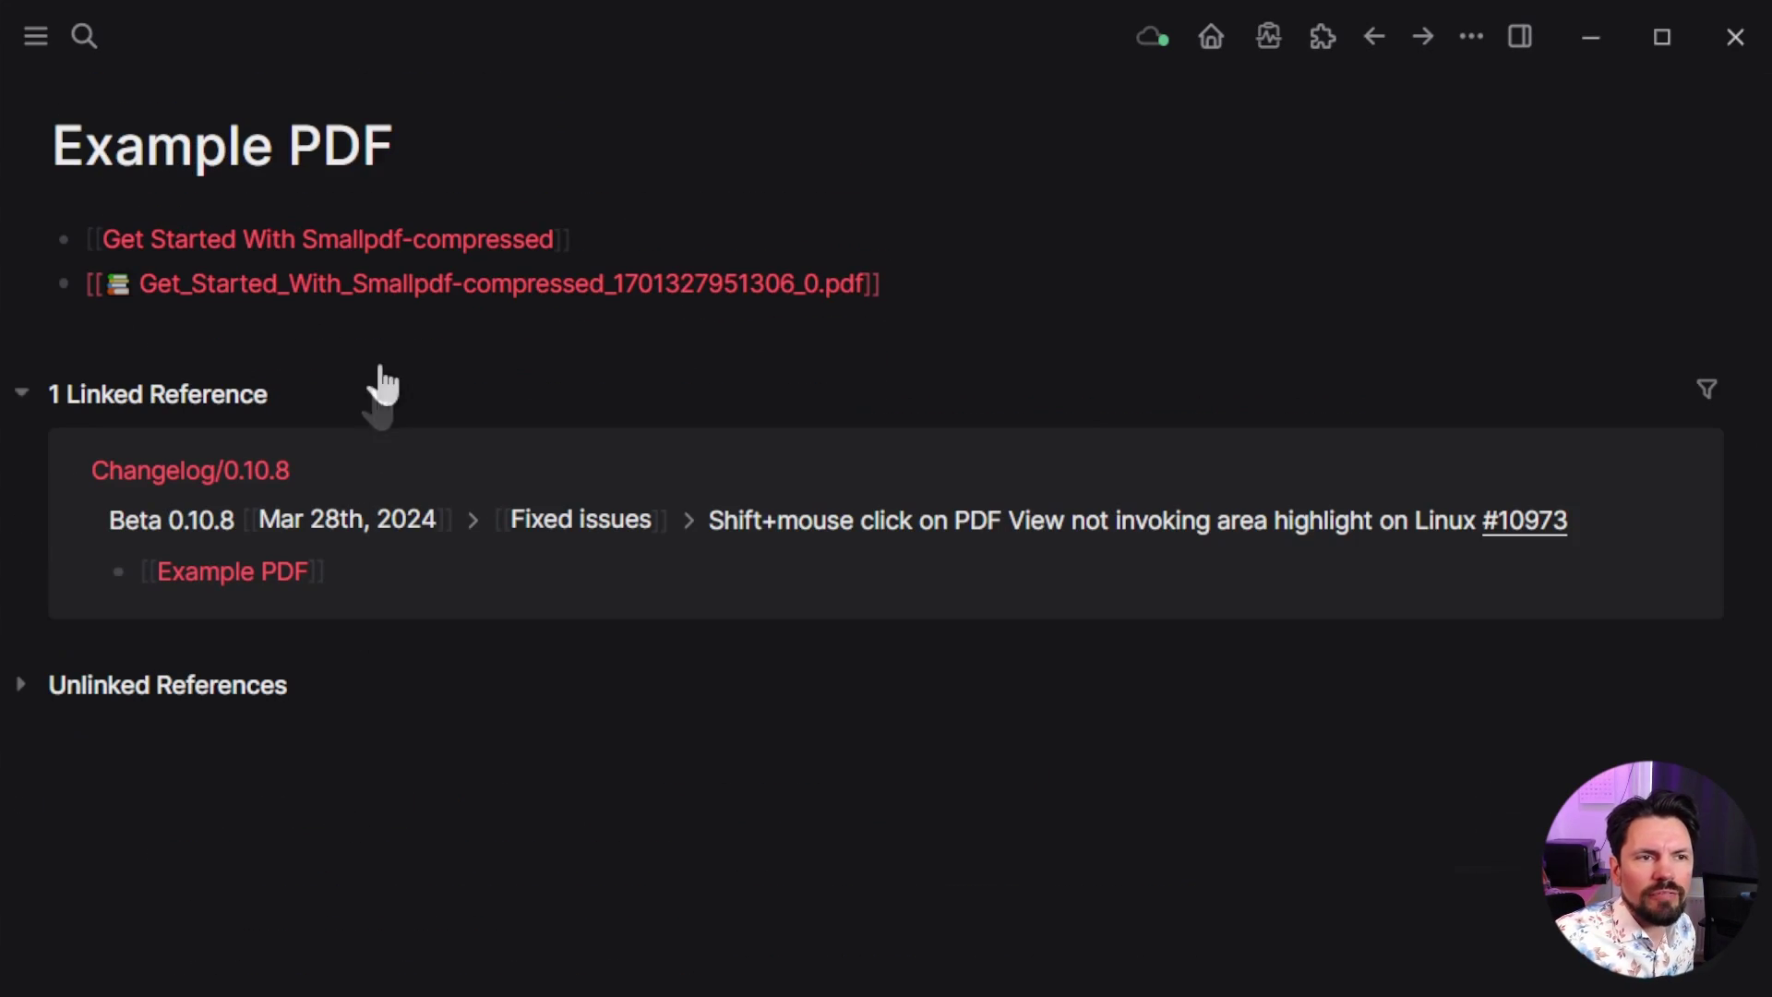
pyautogui.click(412, 294)
pyautogui.moveTo(397, 205); pyautogui.dragTo(553, 388)
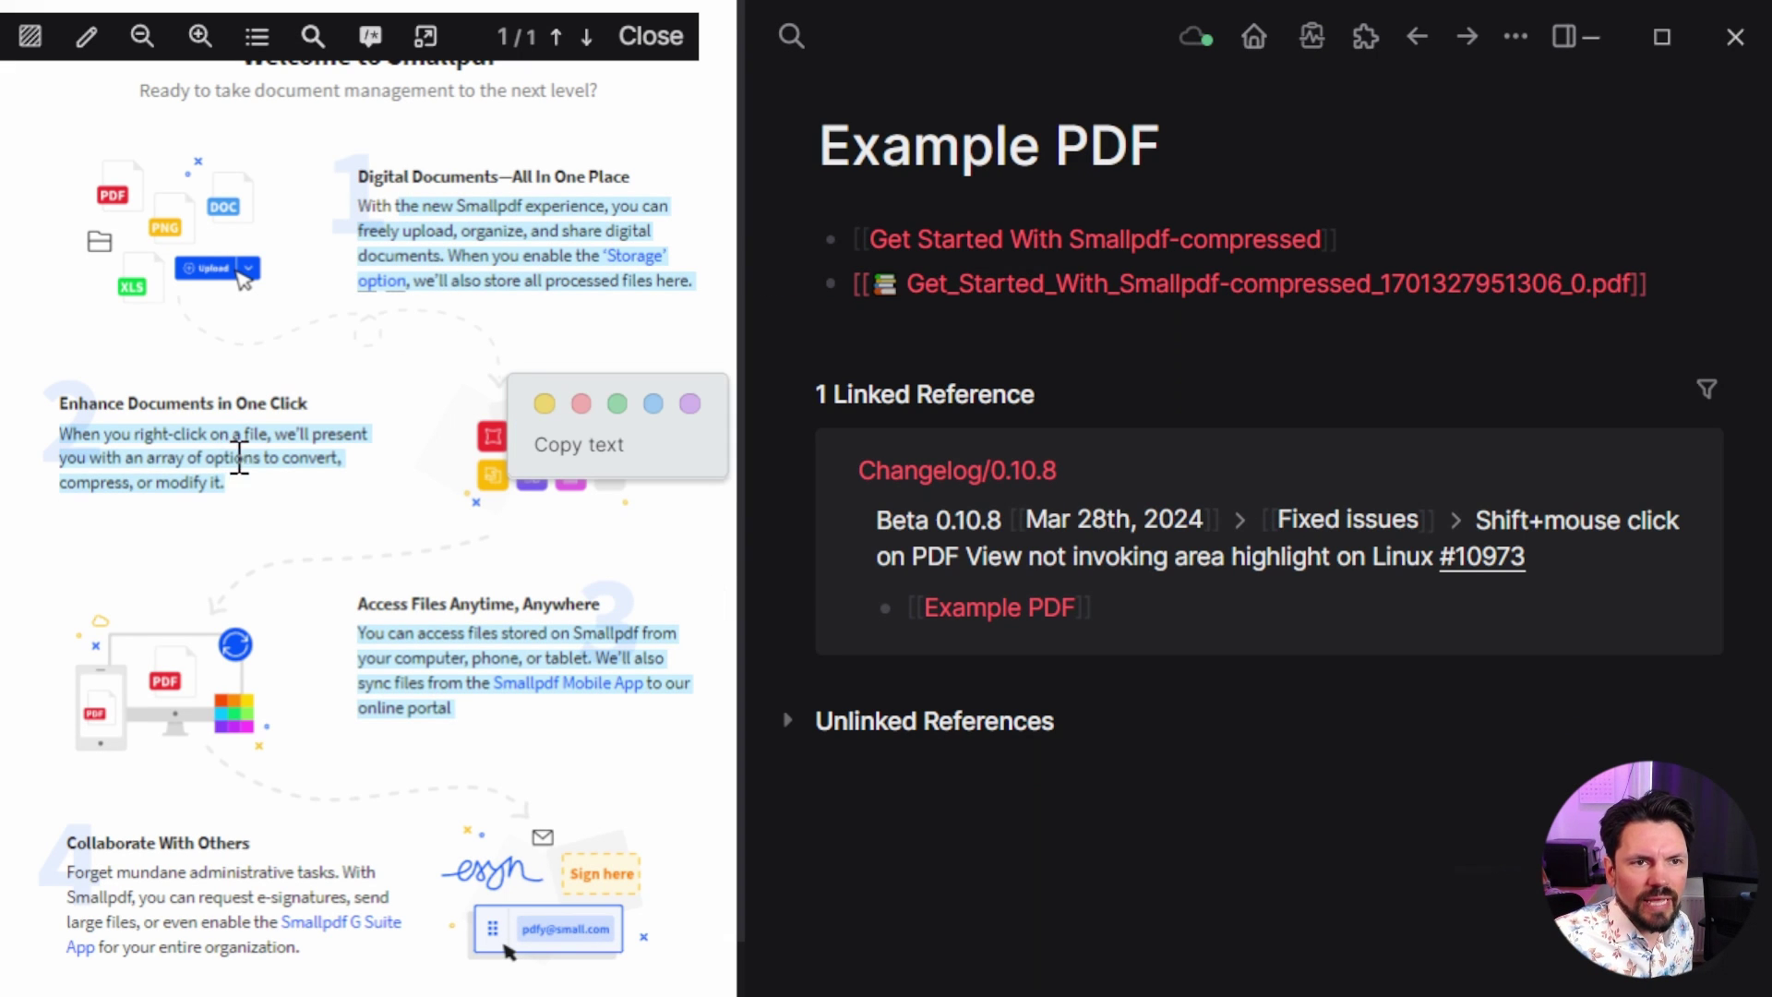
pyautogui.click(280, 458)
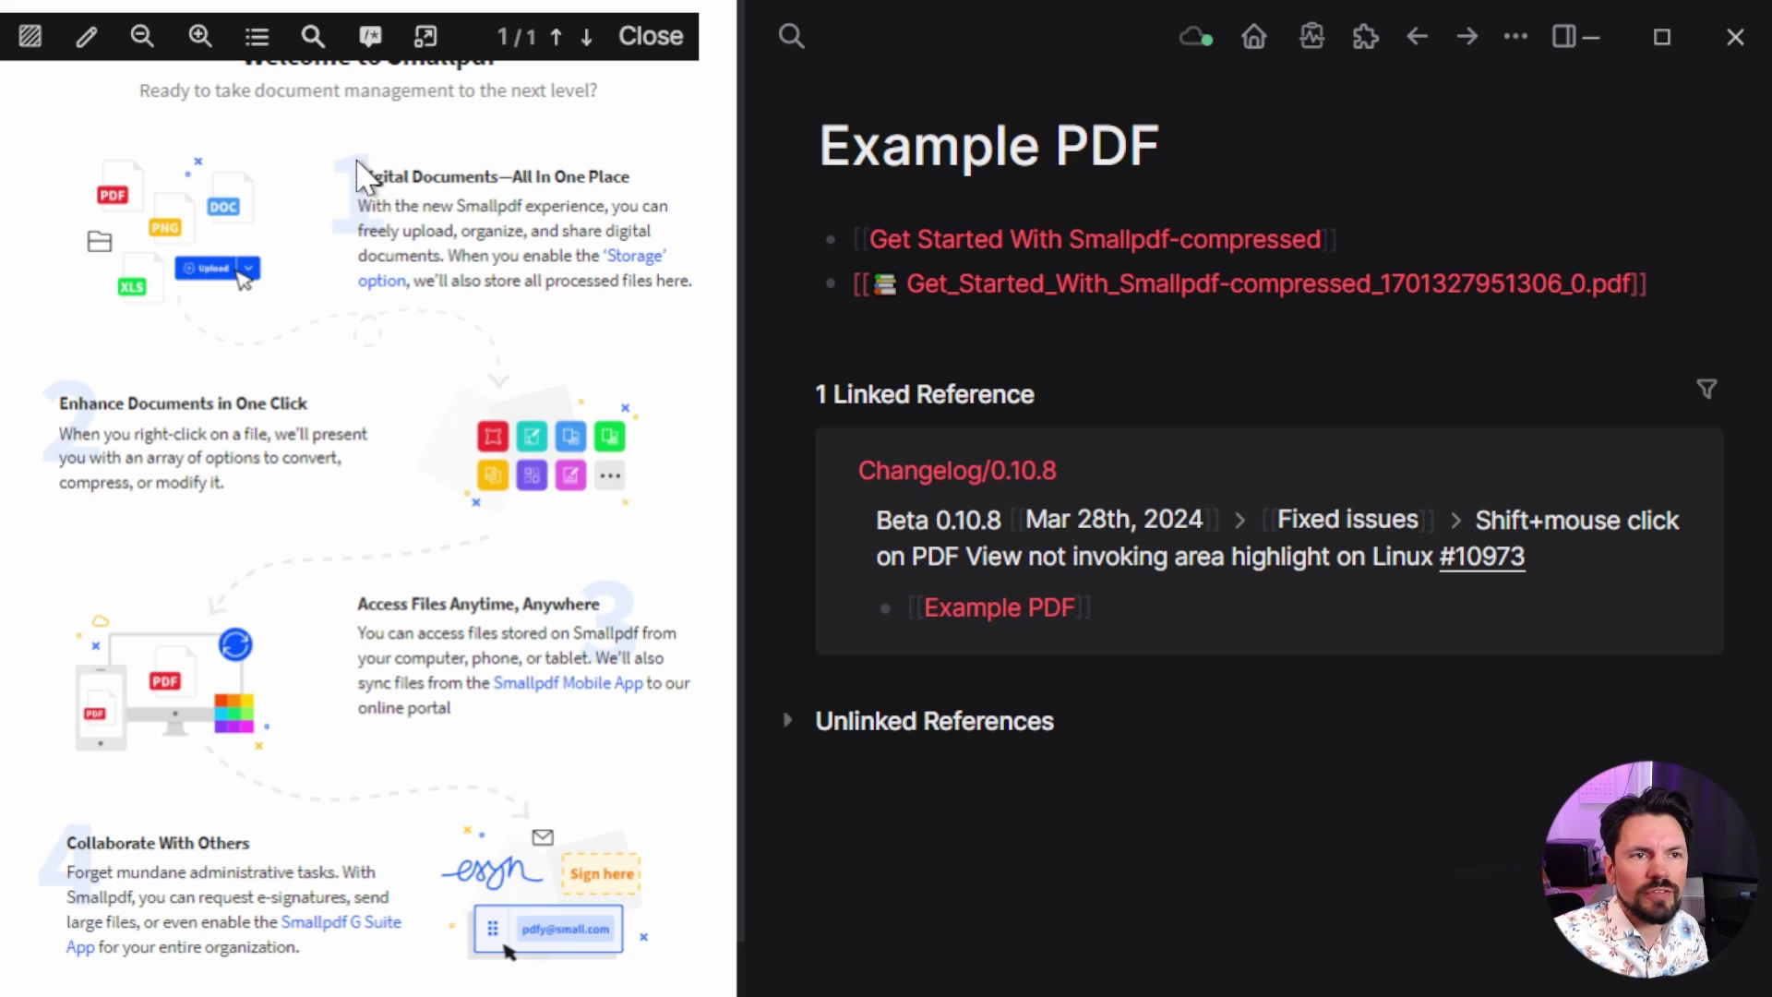
pyautogui.moveTo(324, 146); pyautogui.dragTo(720, 333)
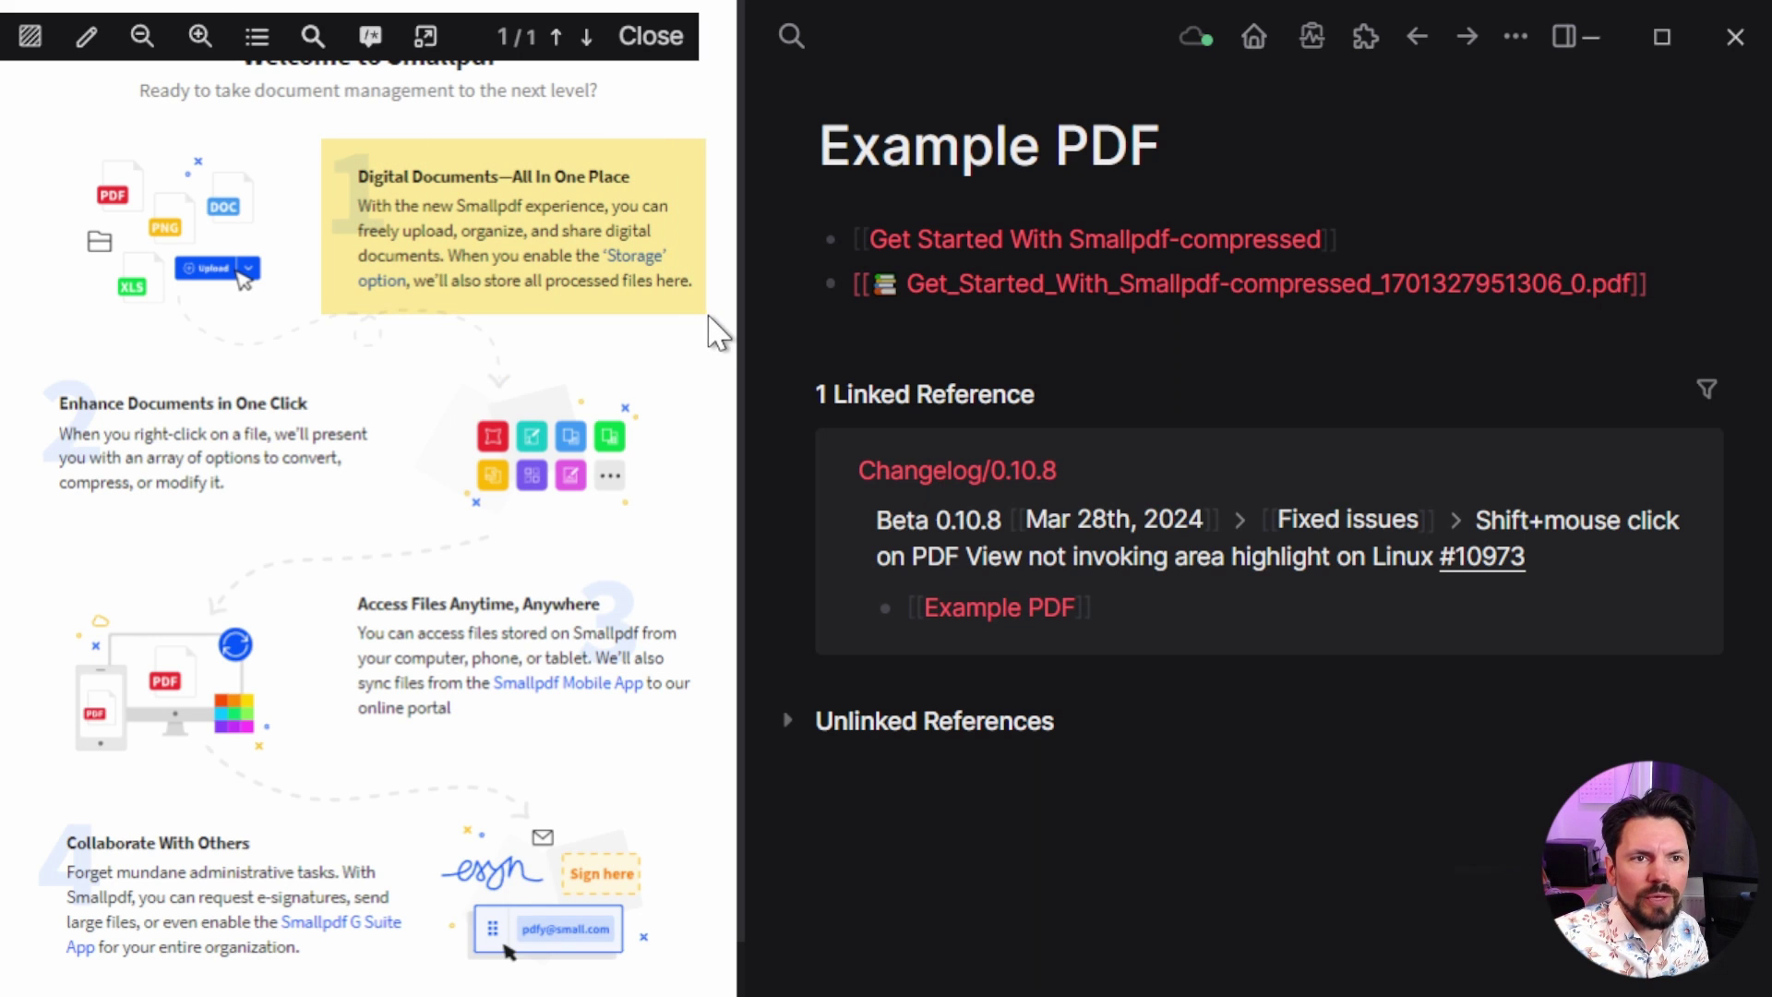
pyautogui.click(678, 347)
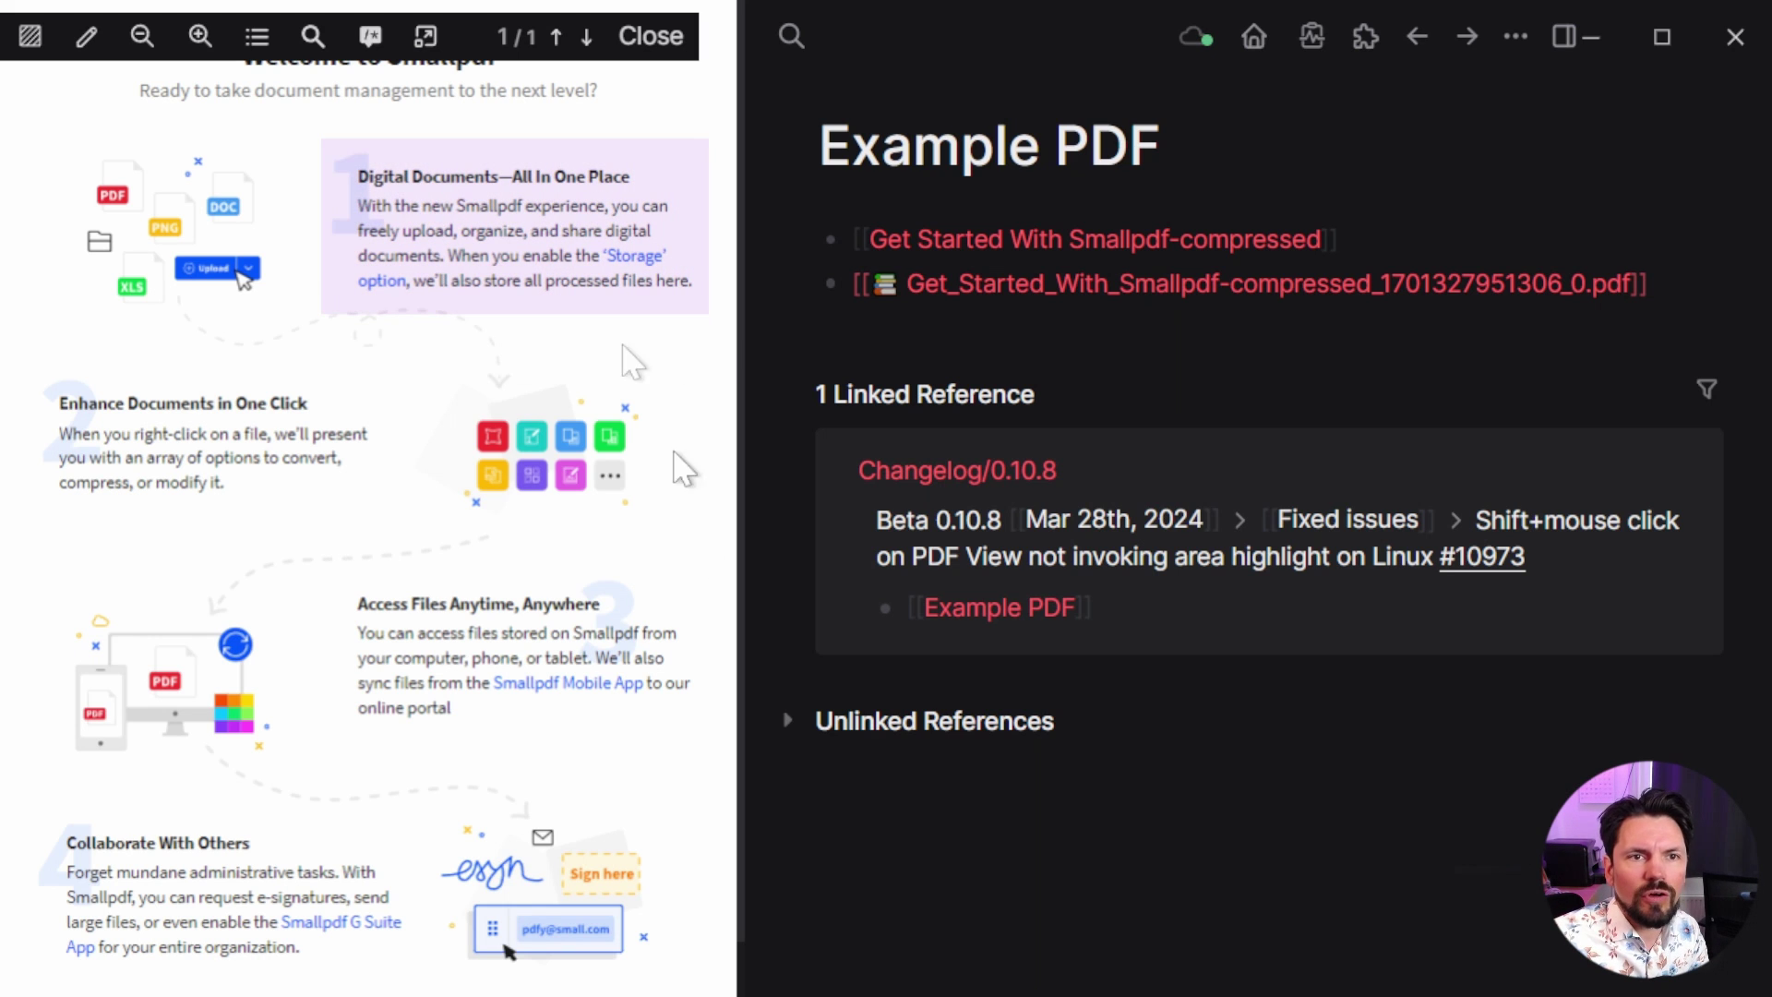
# Paste a reference to the purple highlight into a new bullet followed by 'Cool highlight'
pyautogui.click(549, 242)
pyautogui.click(499, 147)
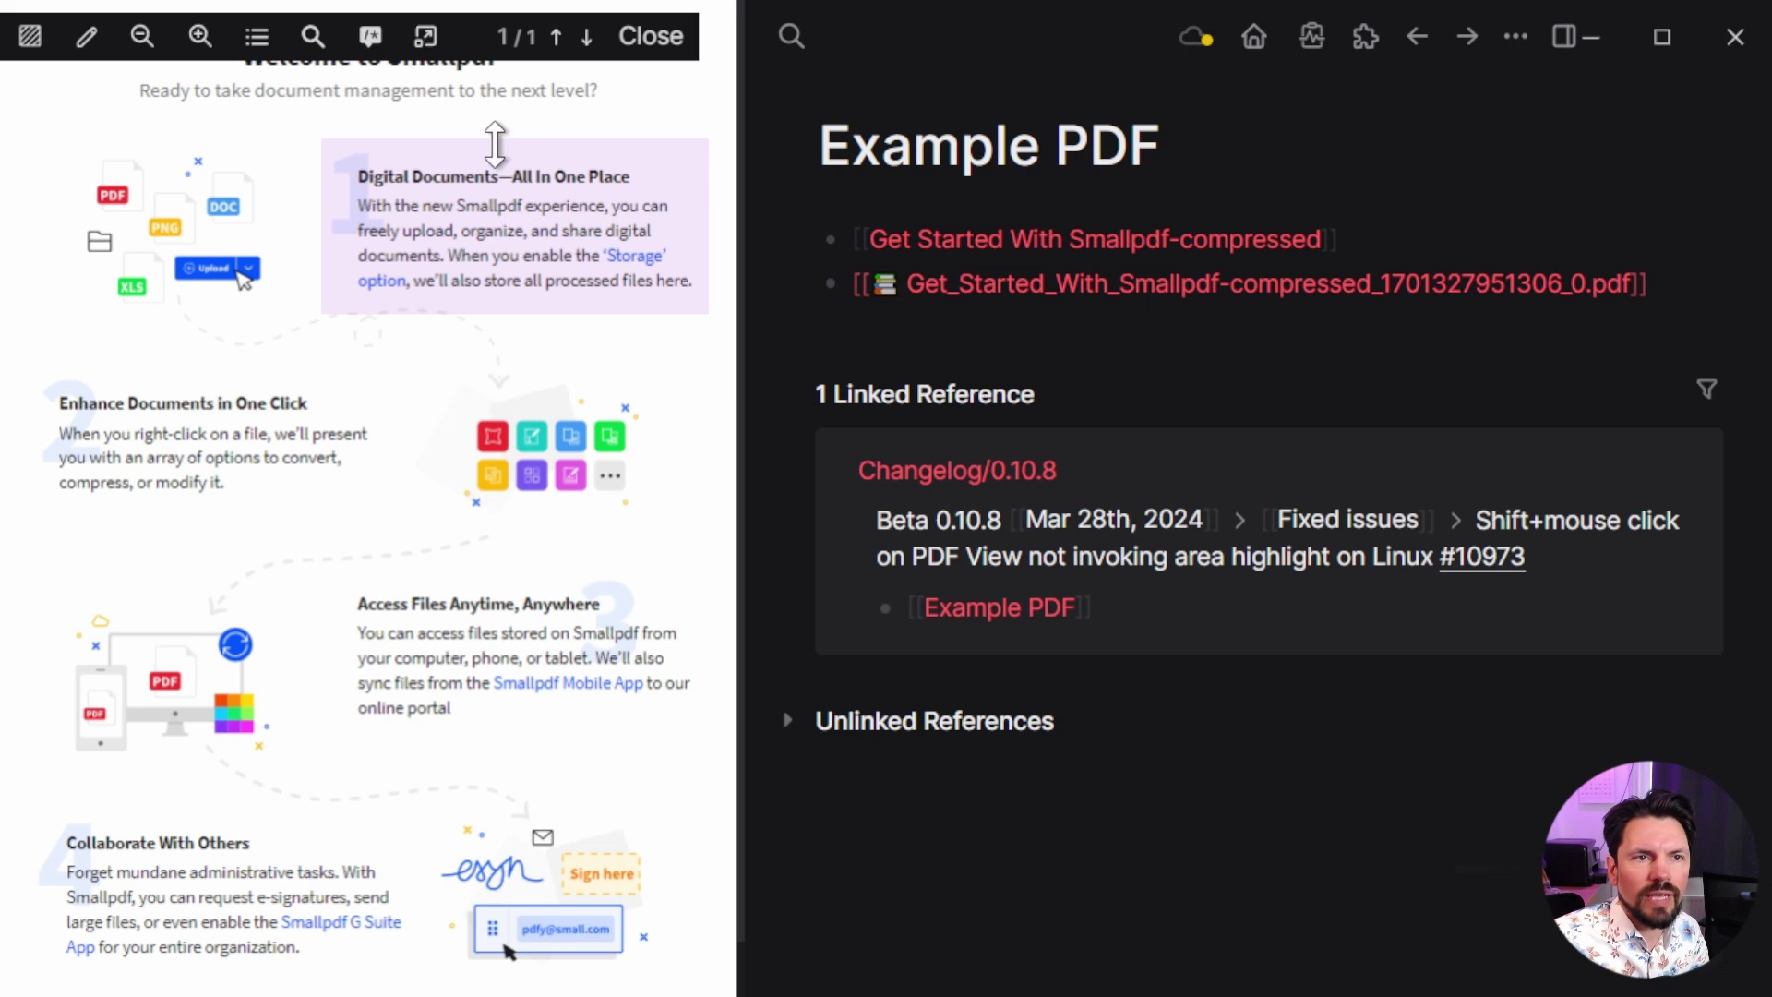
pyautogui.click(381, 249)
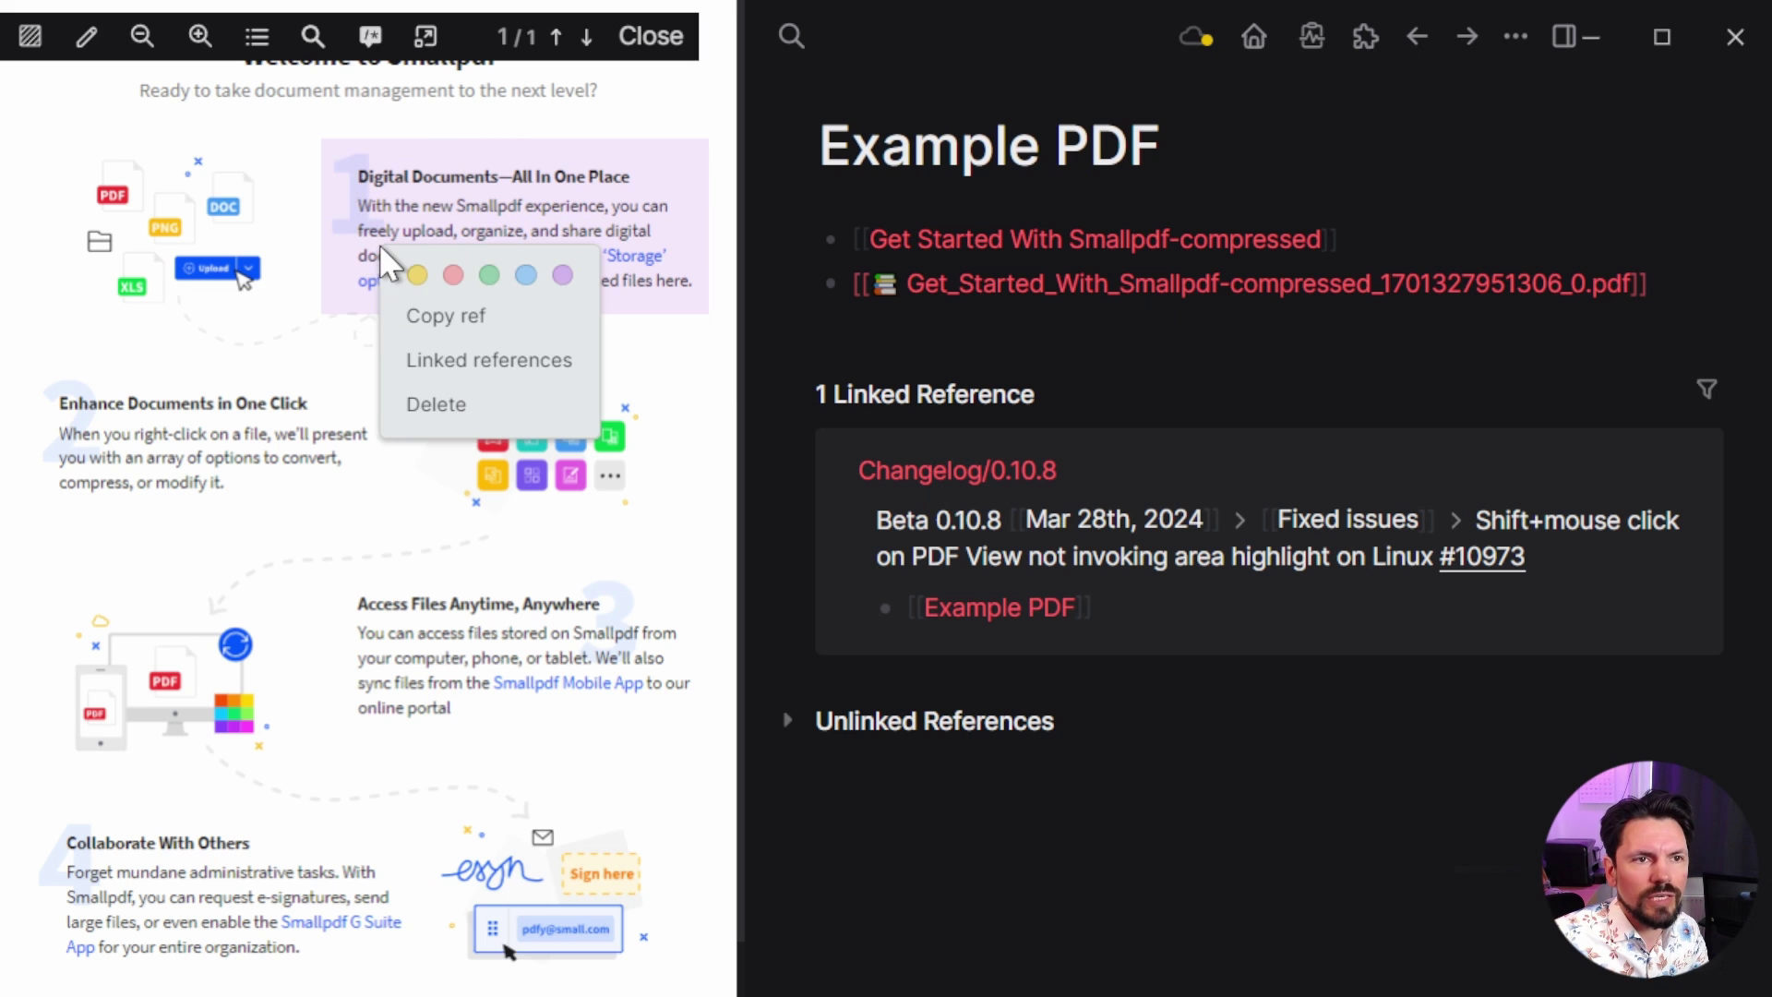
pyautogui.click(446, 316)
pyautogui.click(921, 330)
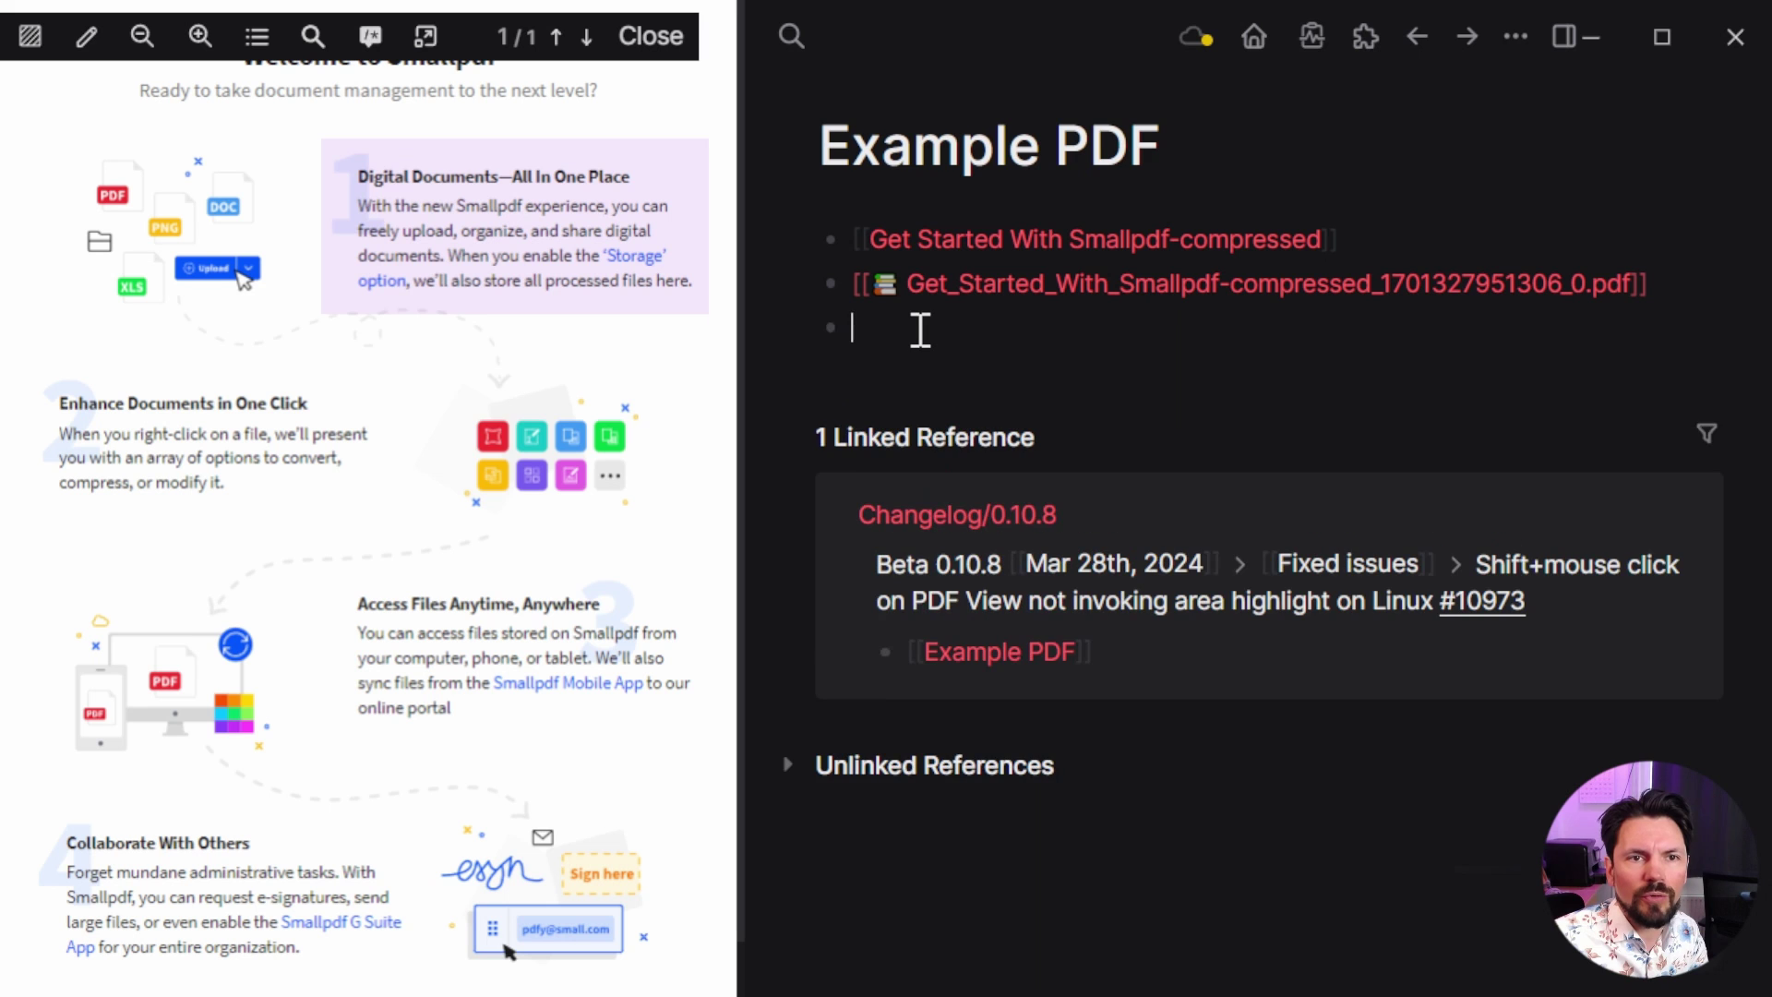
pyautogui.hotkey('ctrl', 'v')
pyautogui.write('Cool highlight')
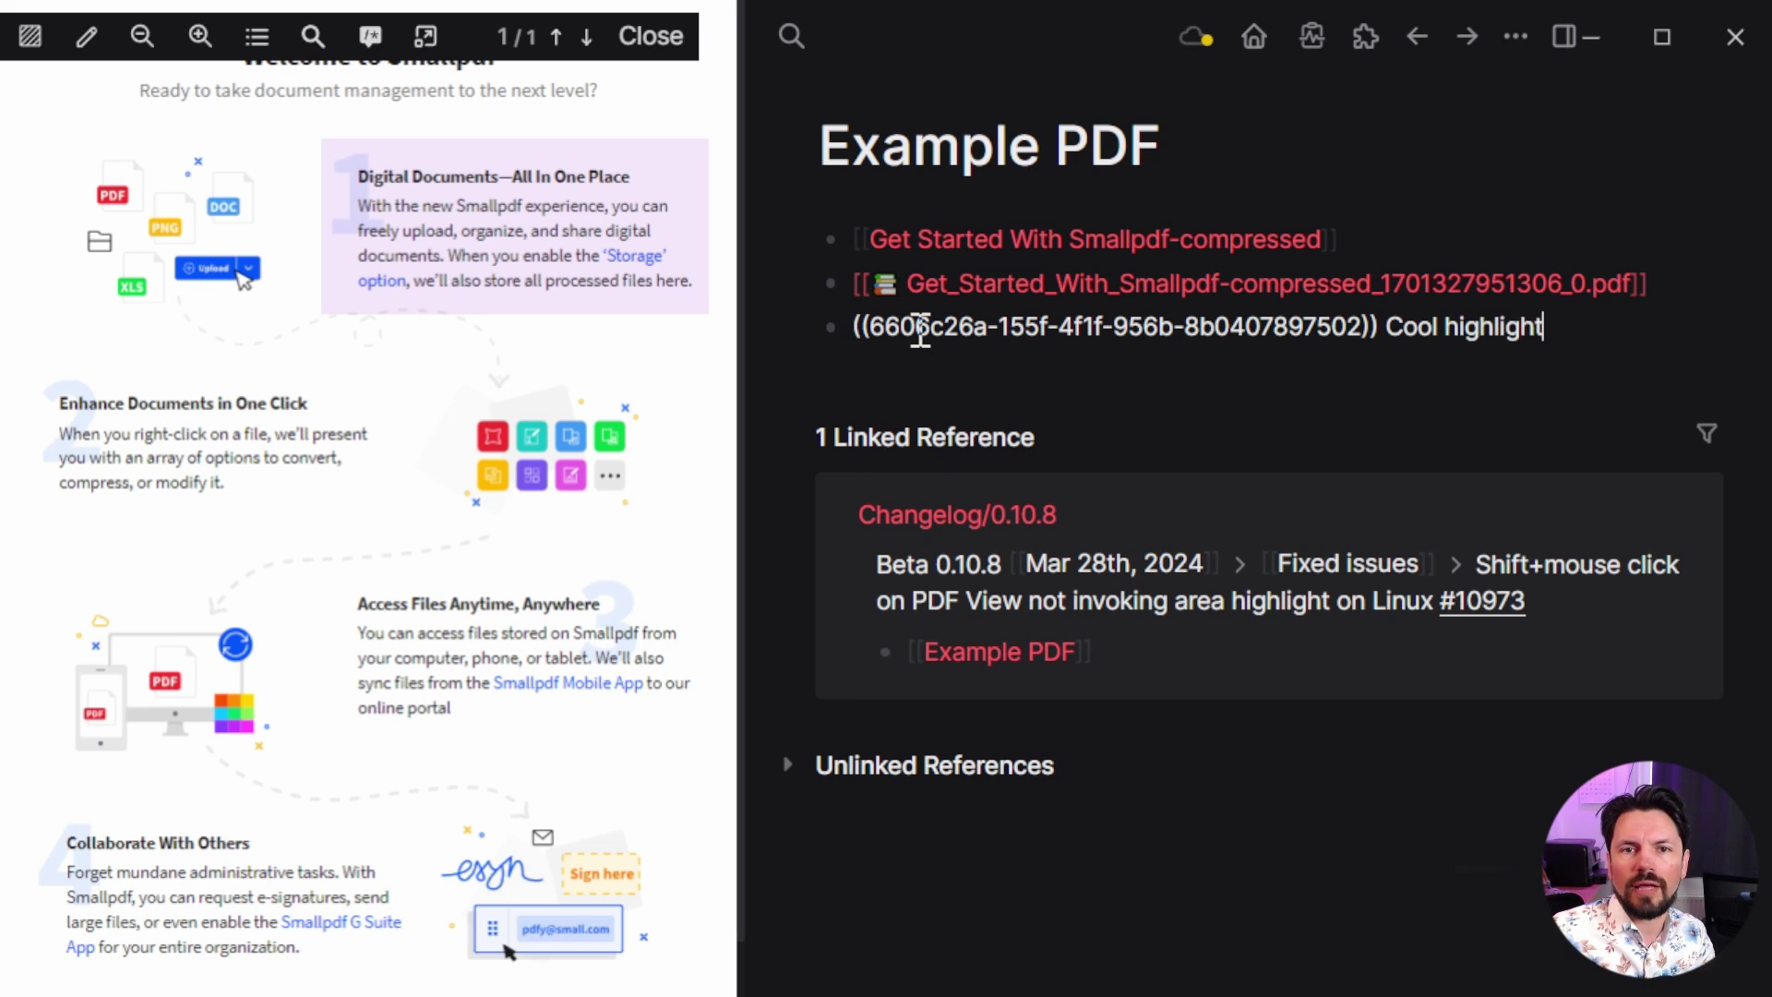
pyautogui.press('Return')
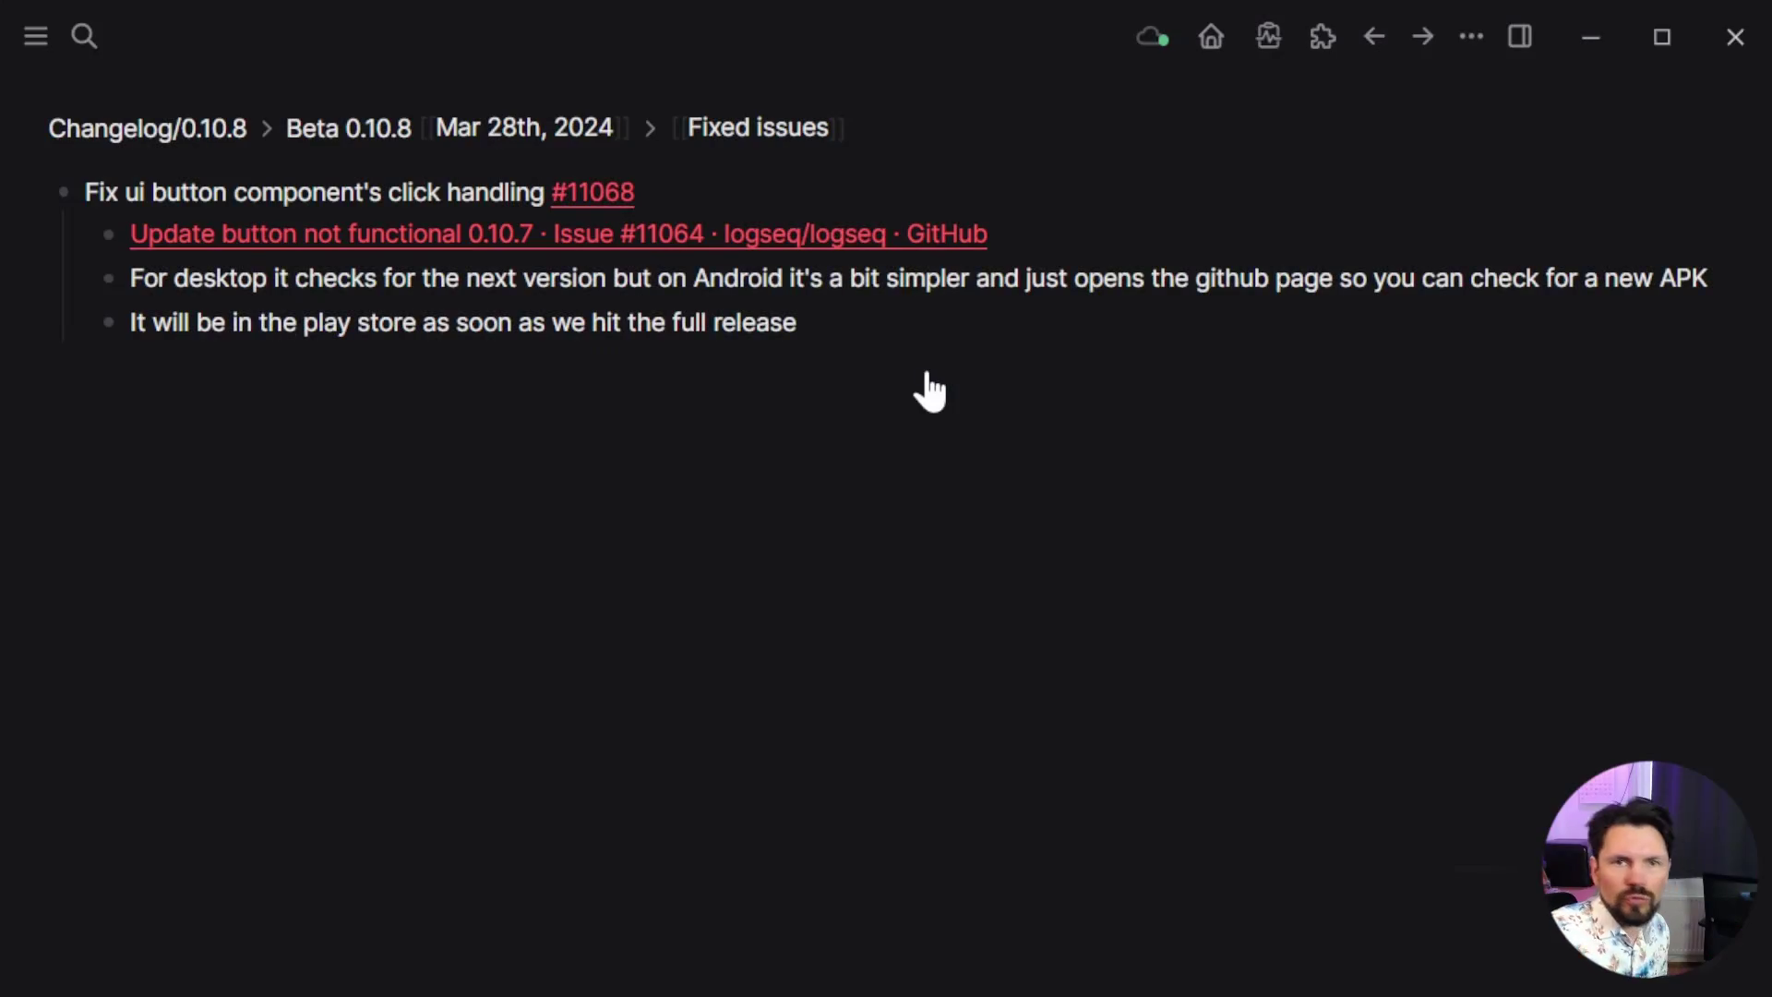
# Open Settings on the General section showing current version 0.10.8
pyautogui.click(1471, 36)
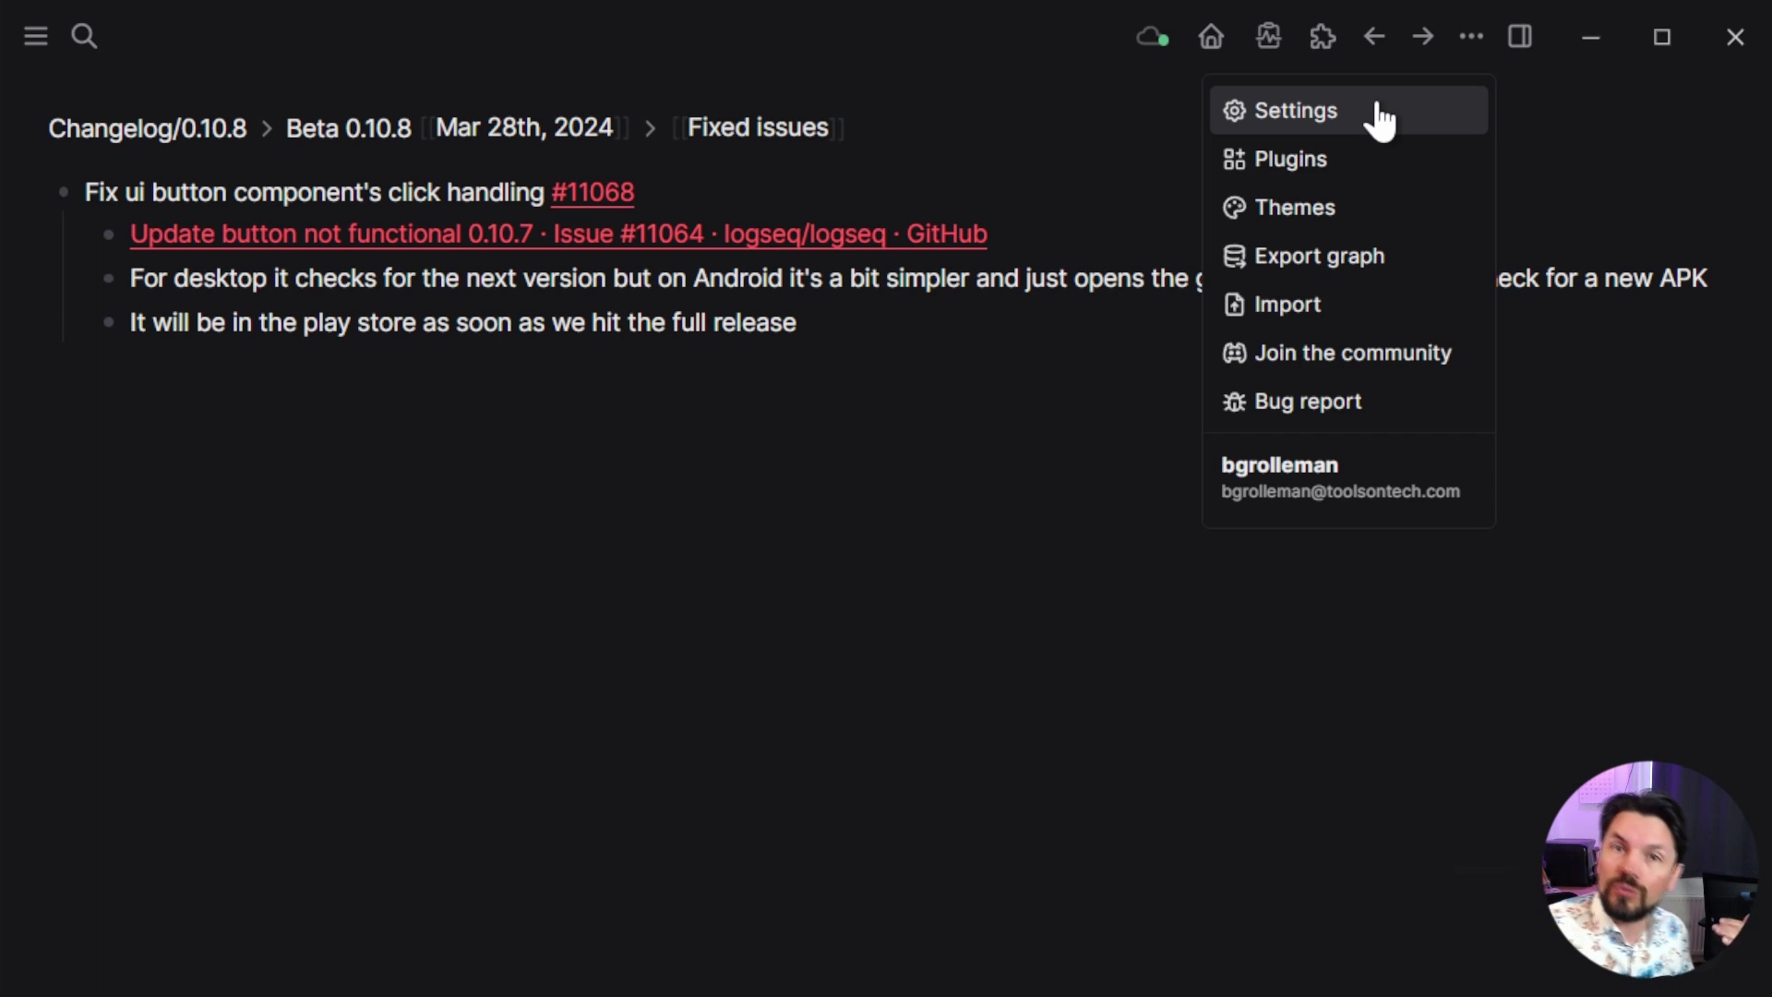
pyautogui.click(1380, 113)
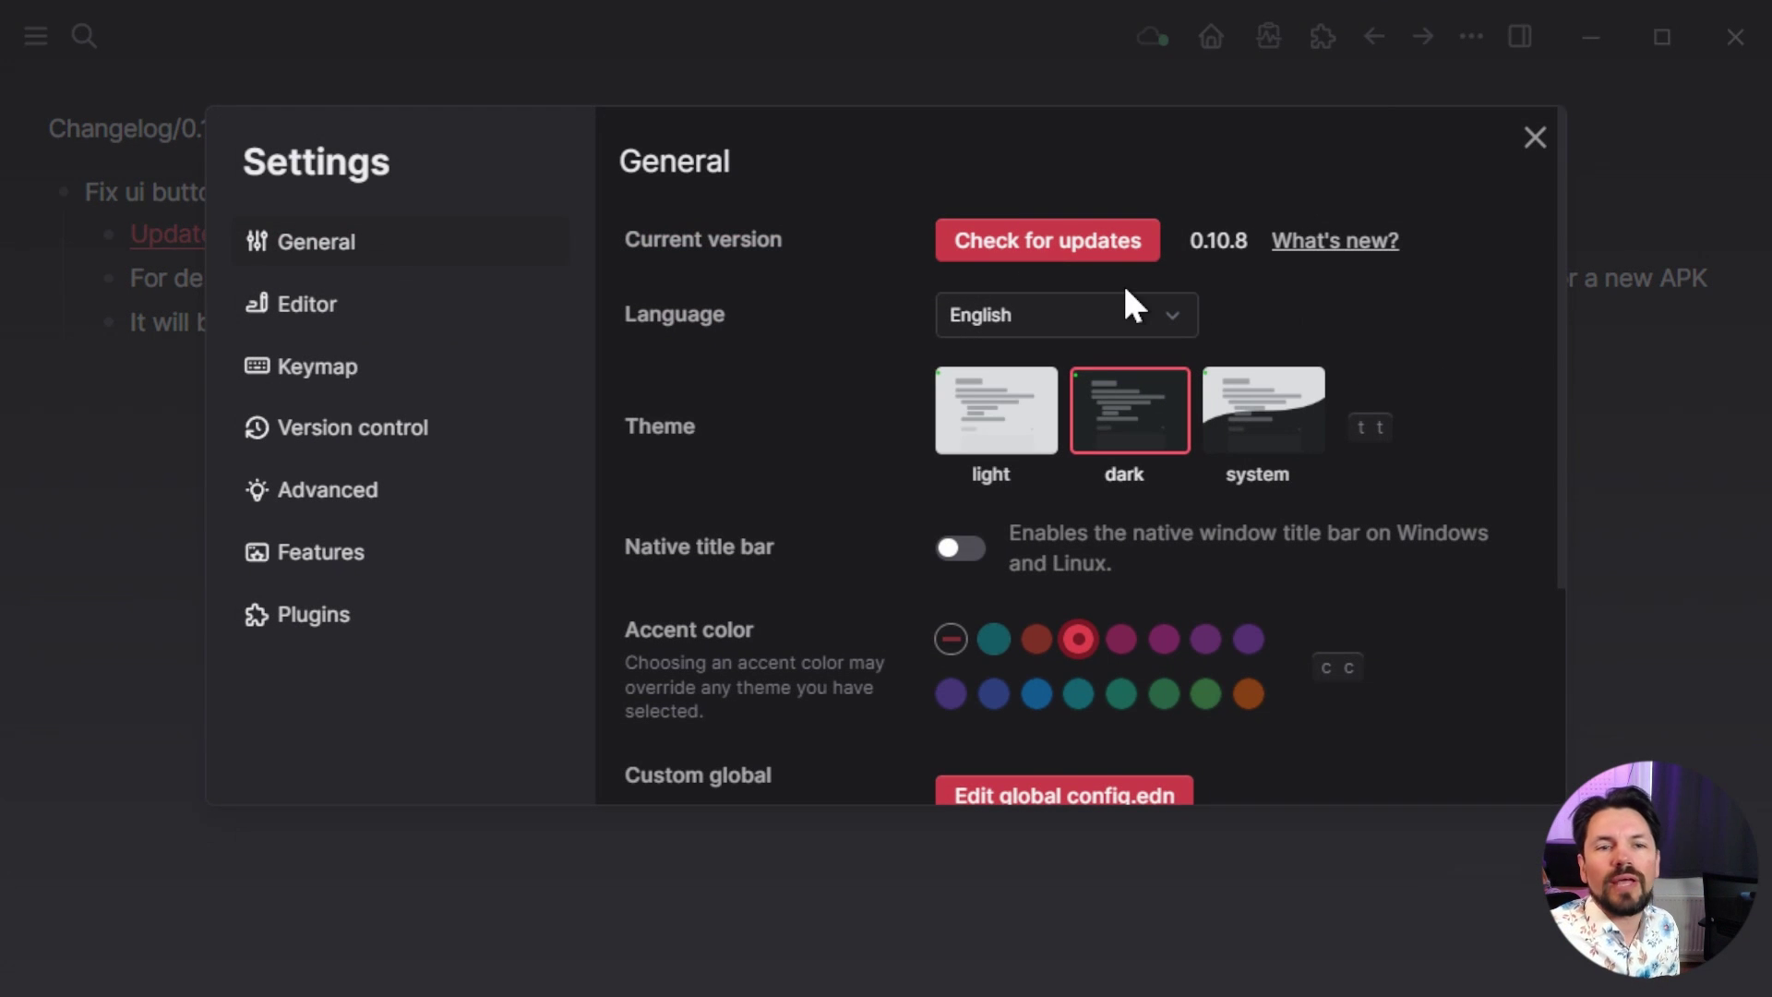